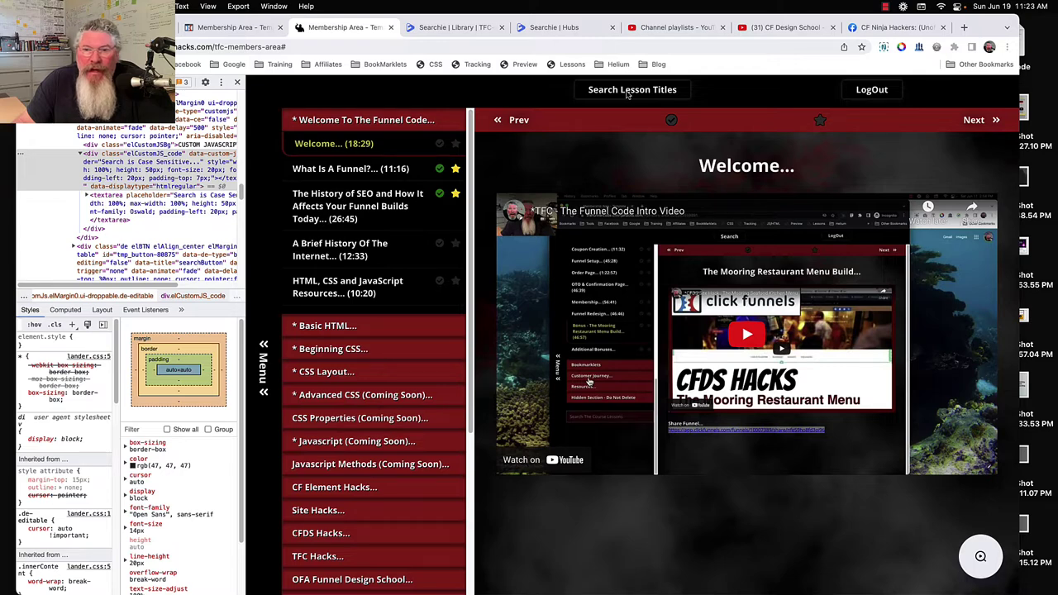
Search lesson titles for 'HTML' and open the HTML, CSS and JavaScript Resources lesson
{"action": "left_click", "coordinate": [631, 93]}
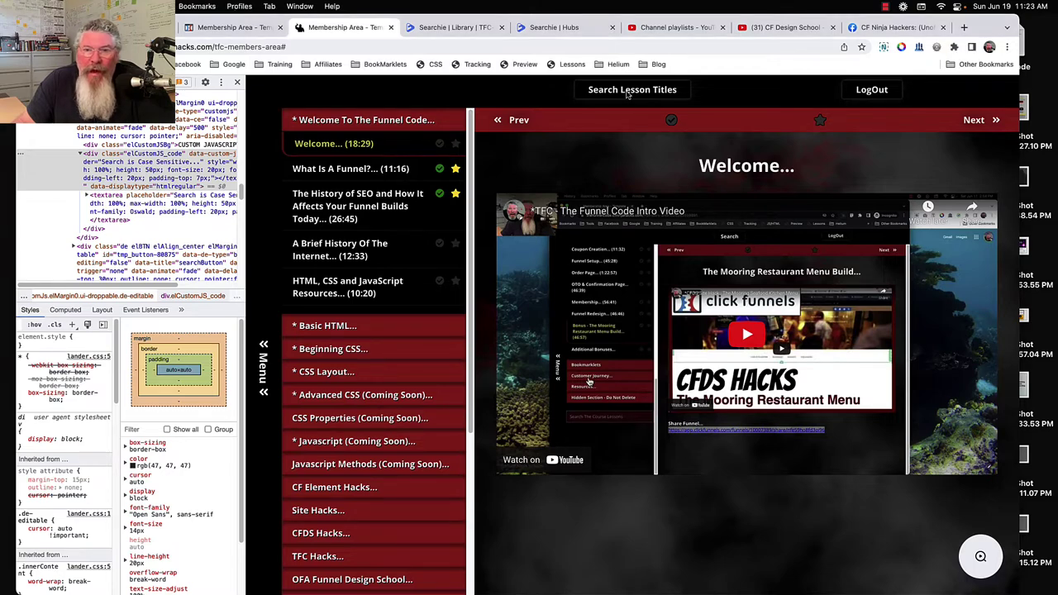
{"action": "left_click", "coordinate": [628, 94]}
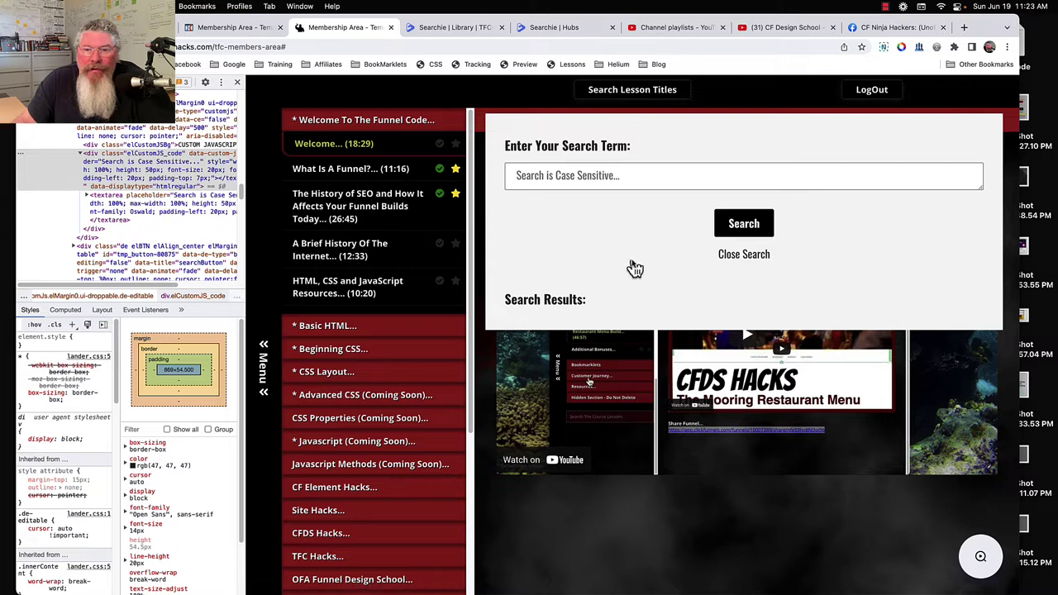
{"action": "left_click", "coordinate": [581, 180]}
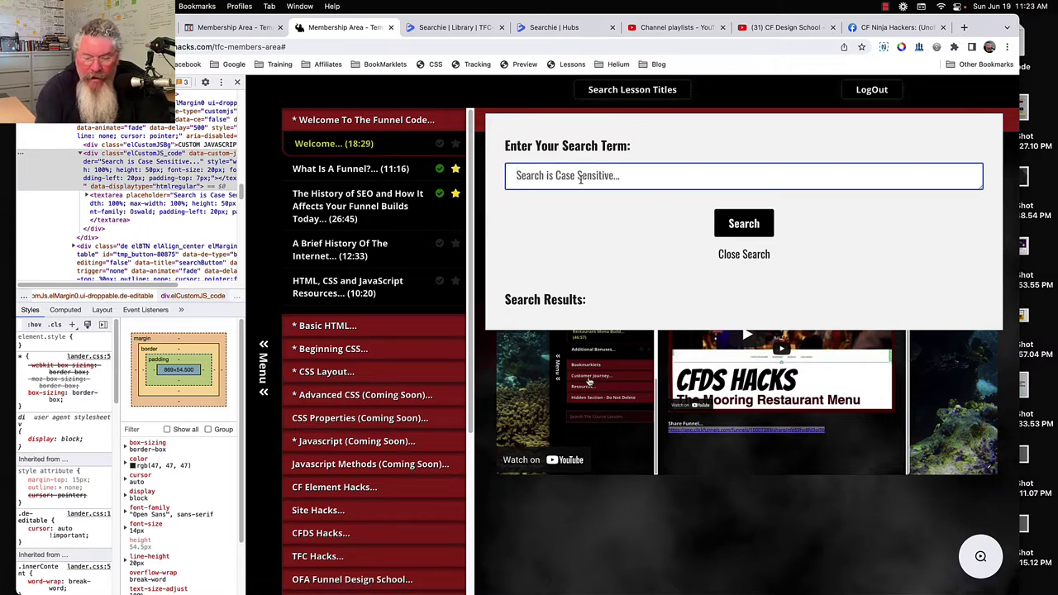
{"action": "type", "text": "HTML"}
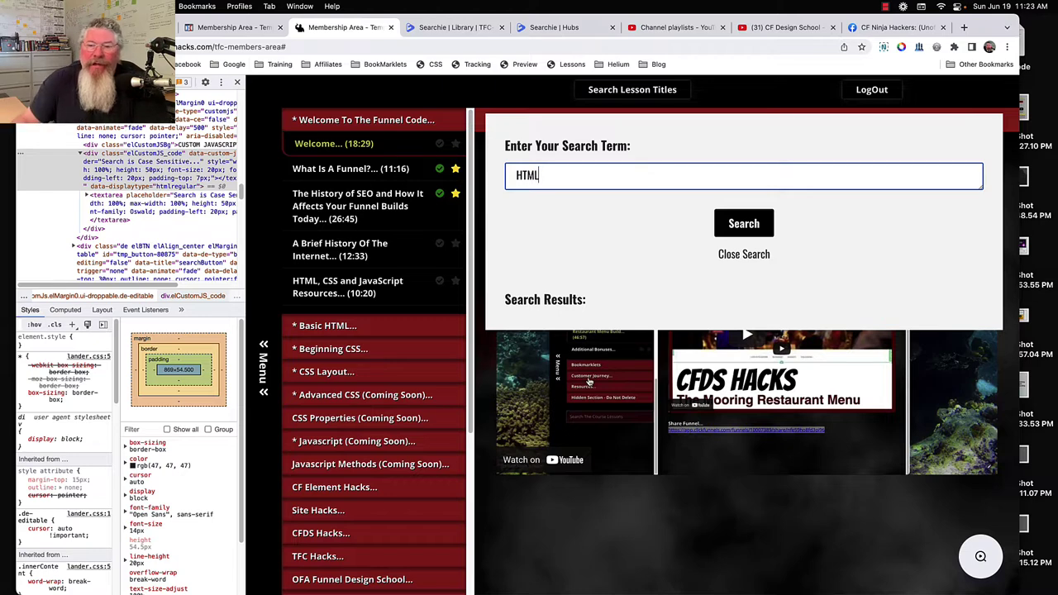
{"action": "left_click", "coordinate": [747, 224]}
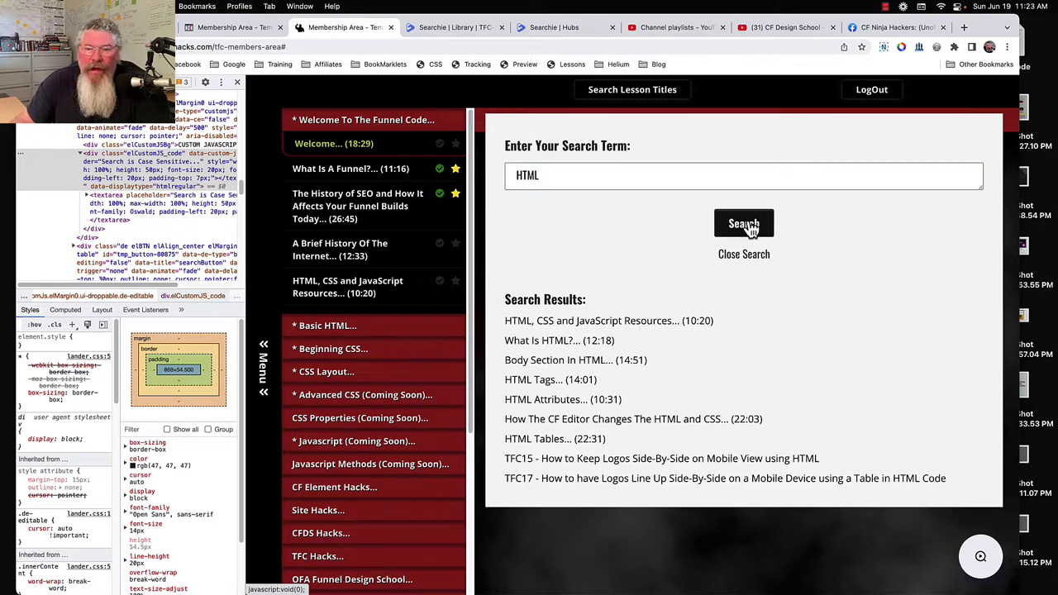
{"action": "left_click", "coordinate": [643, 328]}
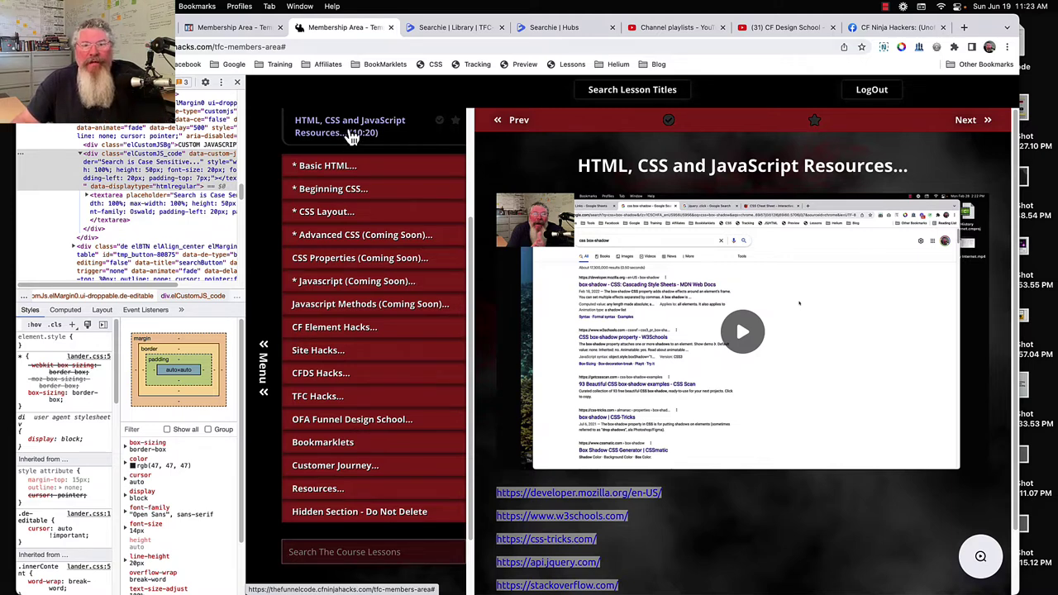
Search lesson titles for 'HTML' again and open the HTML Attributes lesson
{"action": "left_click", "coordinate": [625, 93]}
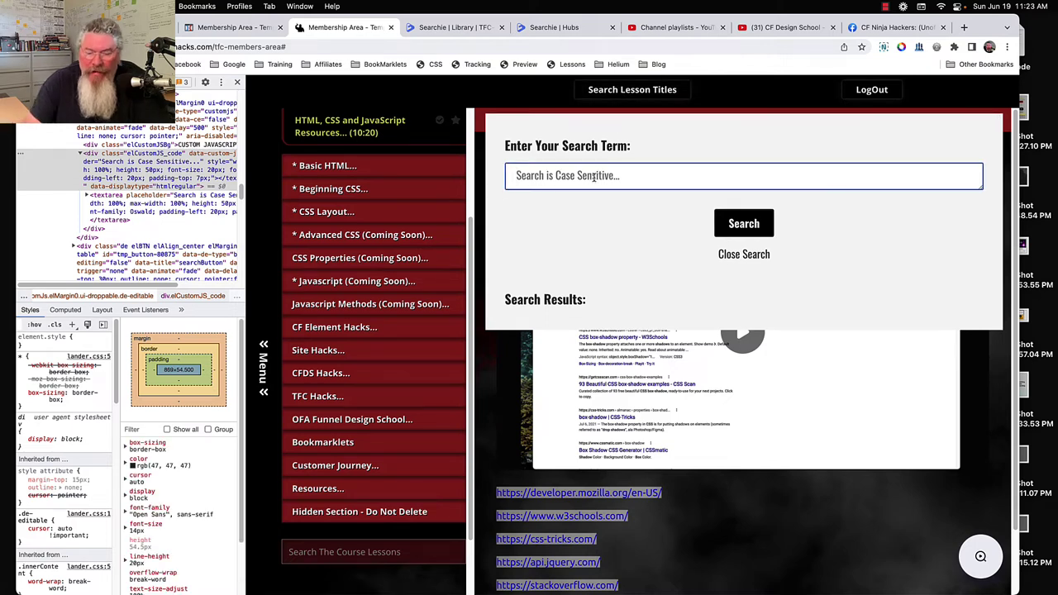
{"action": "type", "text": "HTML"}
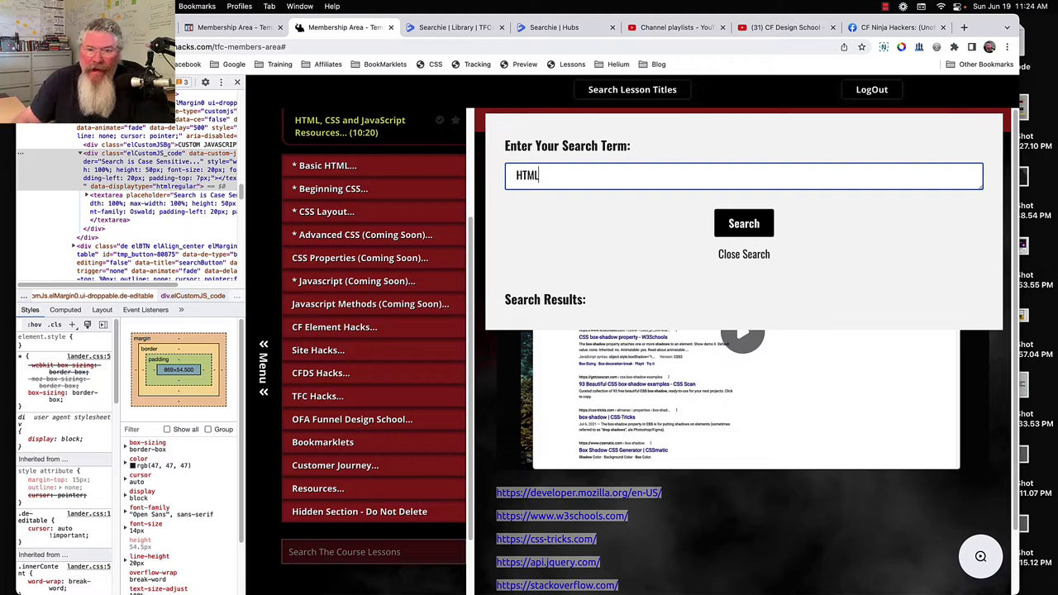
{"action": "left_click", "coordinate": [751, 227]}
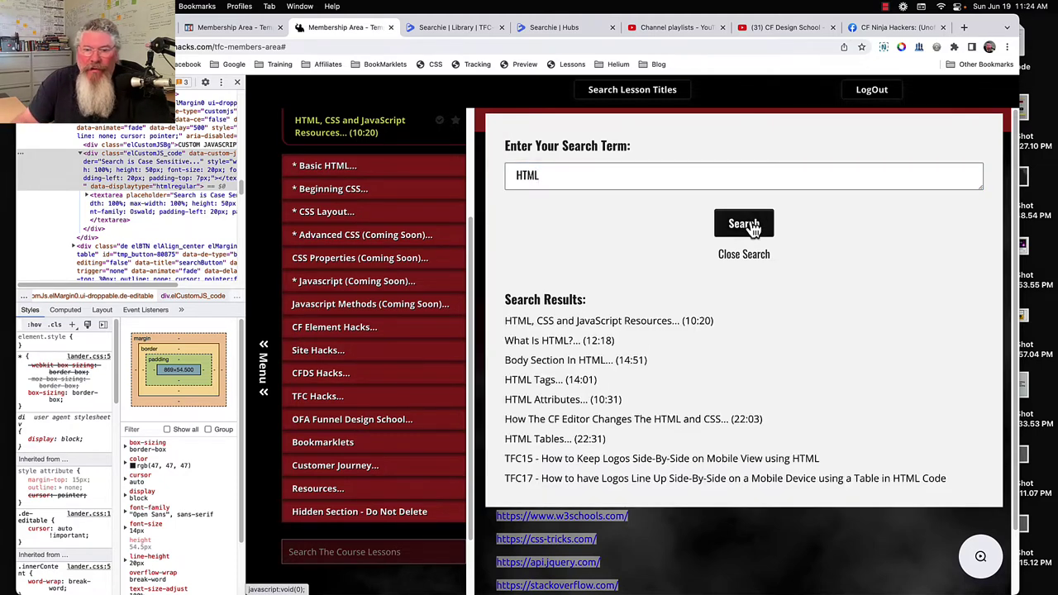
{"action": "left_click", "coordinate": [563, 405]}
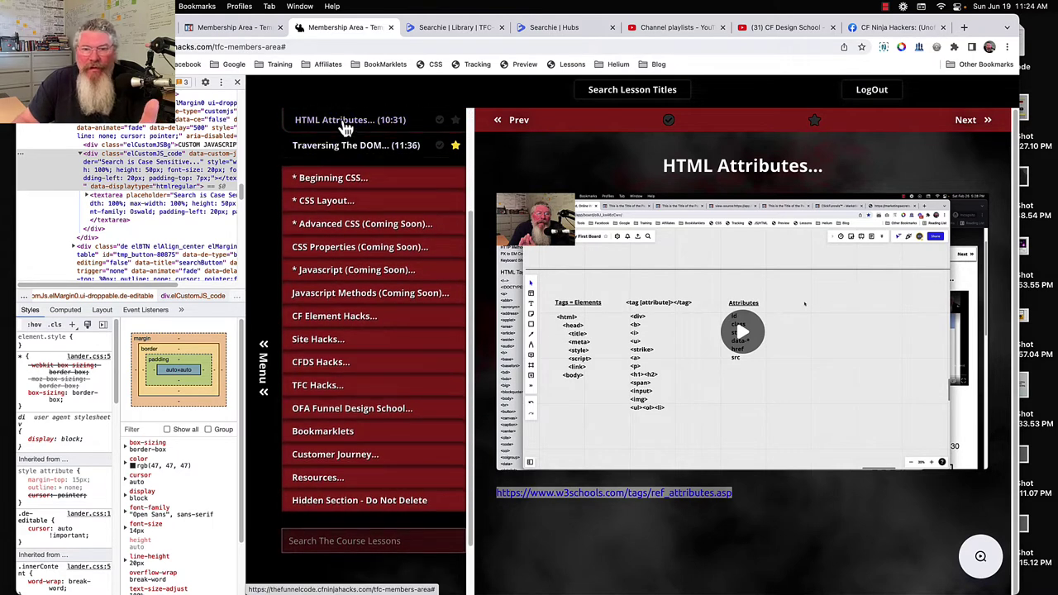
Rerun the 'HTML' title search and open the TFC17 lesson on lining up logos side-by-side
{"action": "left_click", "coordinate": [643, 95]}
{"action": "left_click", "coordinate": [598, 172]}
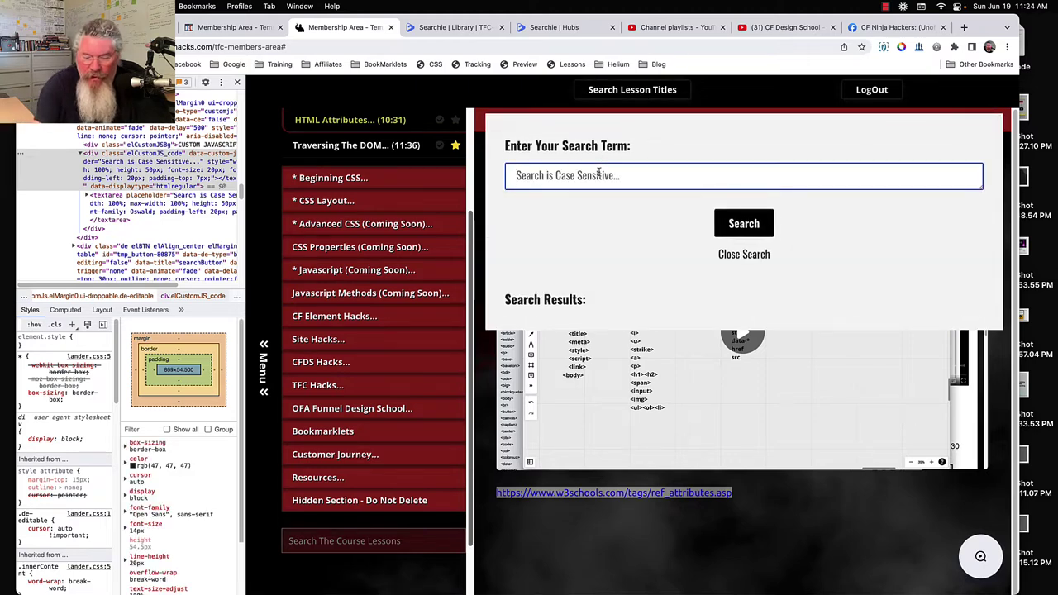
{"action": "type", "text": "HTML"}
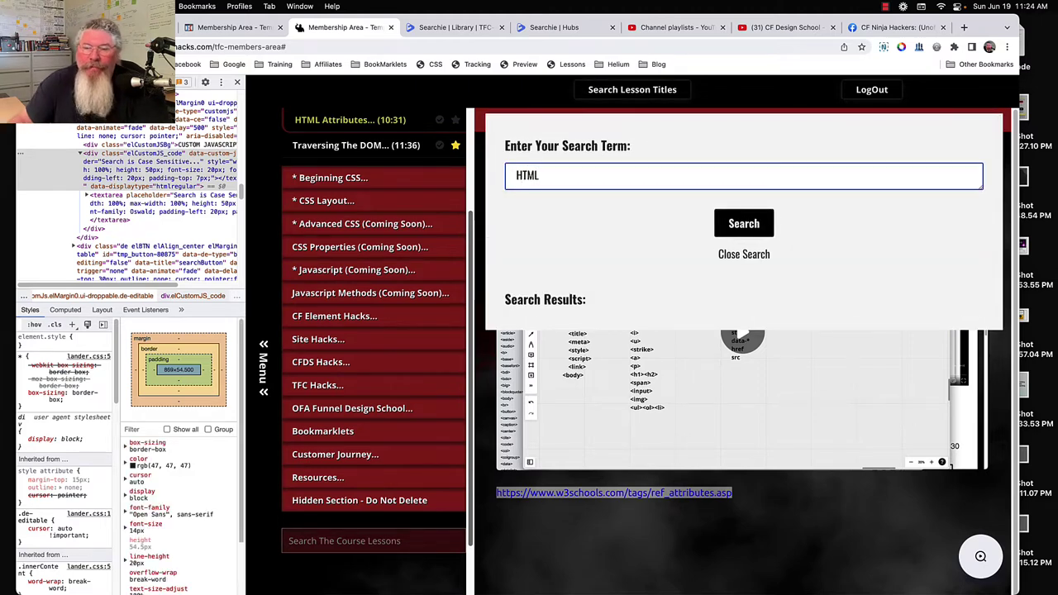
{"action": "left_click", "coordinate": [744, 223]}
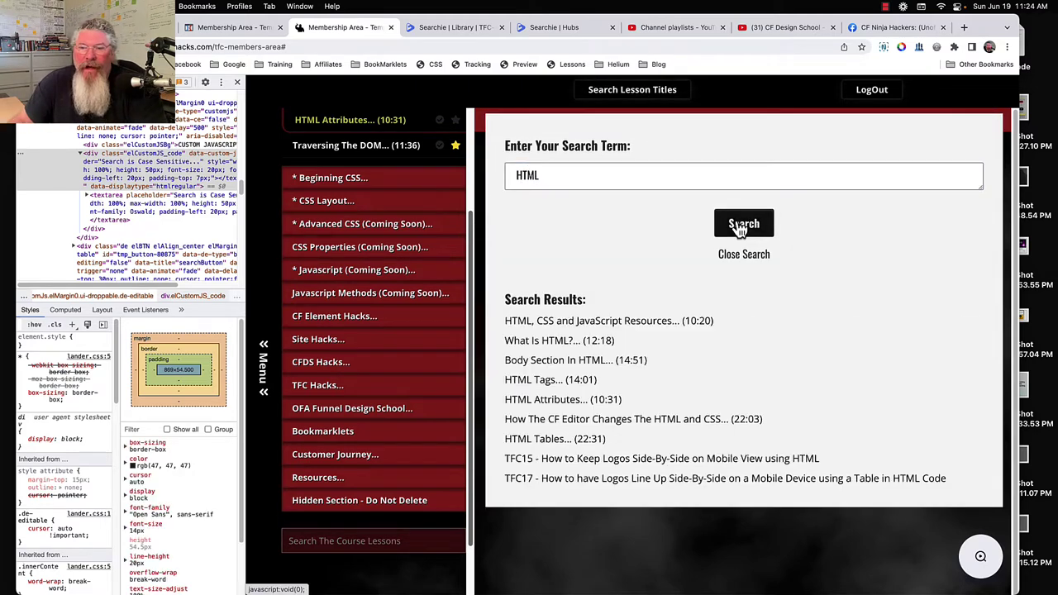
{"action": "left_click", "coordinate": [588, 481]}
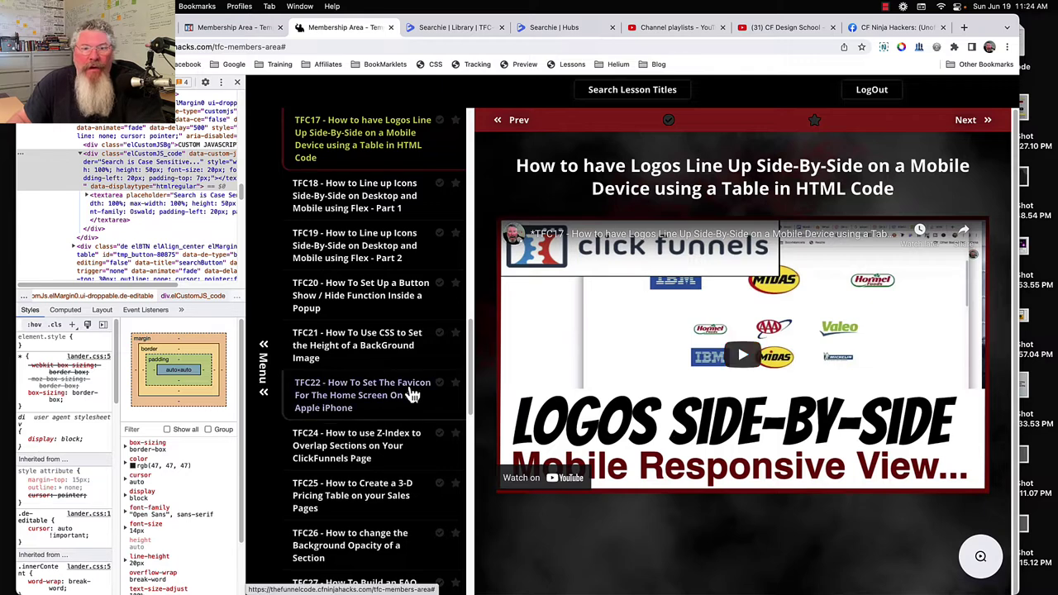
Scroll the sidebar to the top and open the Searchie panel over the TFC17 lesson
{"action": "scroll", "coordinate": [418, 395], "scroll_direction": "up", "scroll_amount": 10}
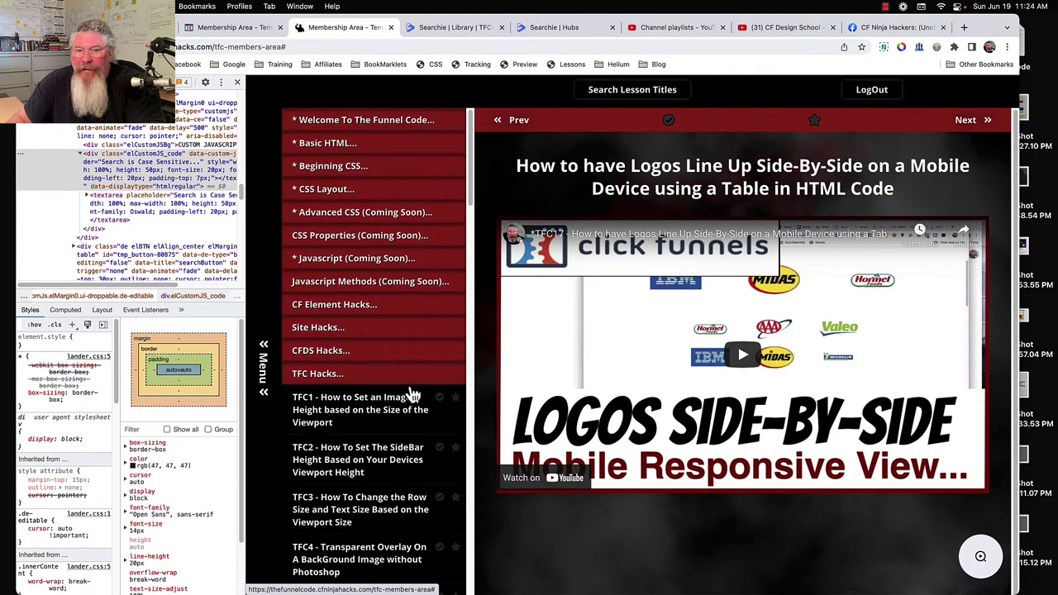
{"action": "left_click", "coordinate": [980, 557]}
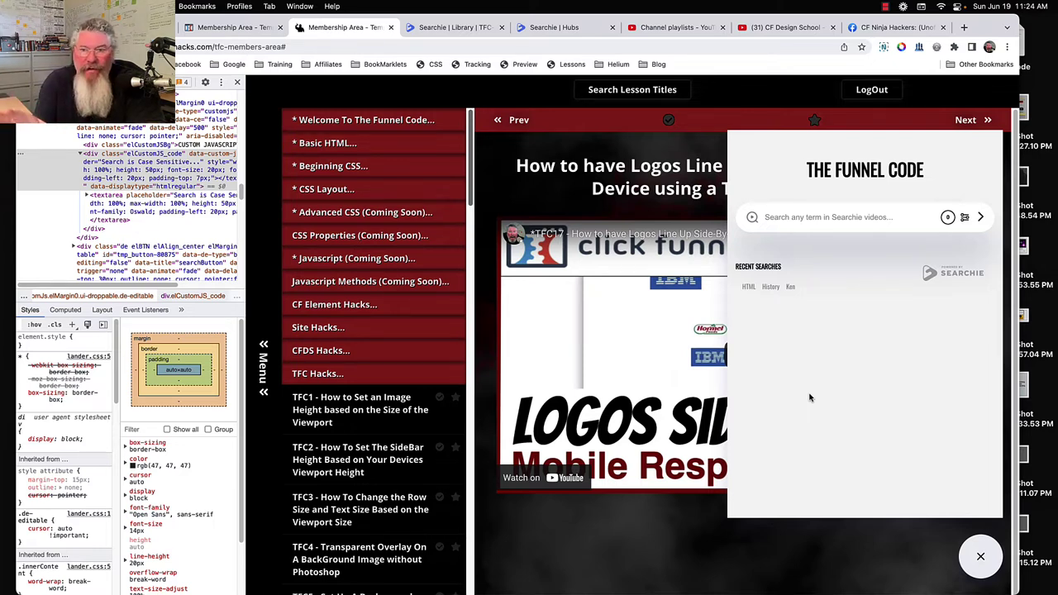
Rerun the recent 'HTML' transcript search and browse its matches, including the HTML-1 What Is HTML? clips
{"action": "left_click", "coordinate": [749, 288]}
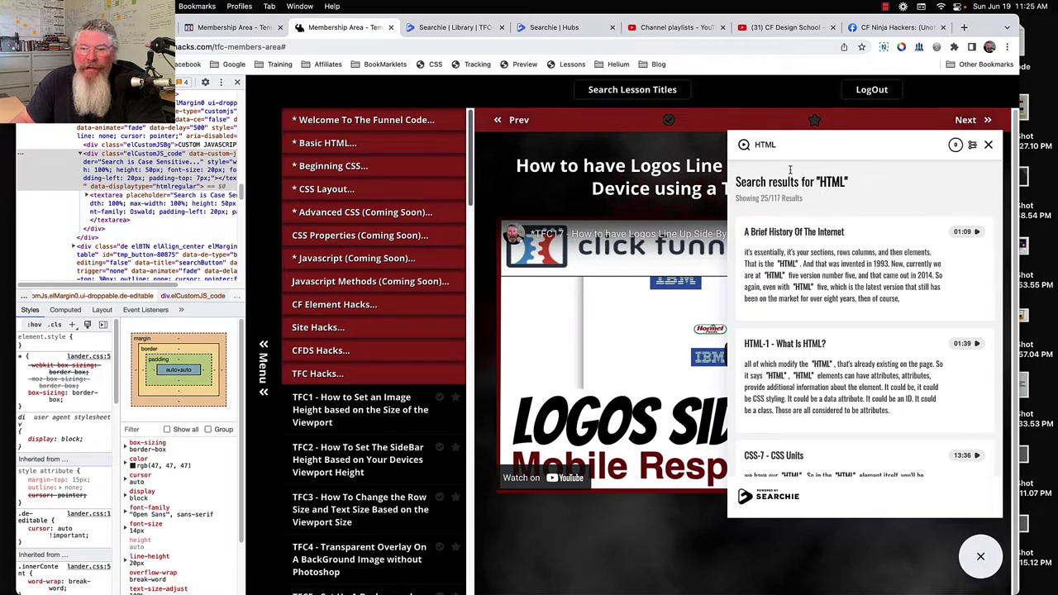
{"action": "scroll", "coordinate": [818, 334], "scroll_direction": "down", "scroll_amount": 10}
{"action": "scroll", "coordinate": [818, 335], "scroll_direction": "down", "scroll_amount": 10}
{"action": "scroll", "coordinate": [818, 335], "scroll_direction": "down", "scroll_amount": 10}
{"action": "scroll", "coordinate": [818, 335], "scroll_direction": "down", "scroll_amount": 10}
{"action": "scroll", "coordinate": [818, 334], "scroll_direction": "down", "scroll_amount": 10}
{"action": "scroll", "coordinate": [818, 335], "scroll_direction": "up", "scroll_amount": 3}
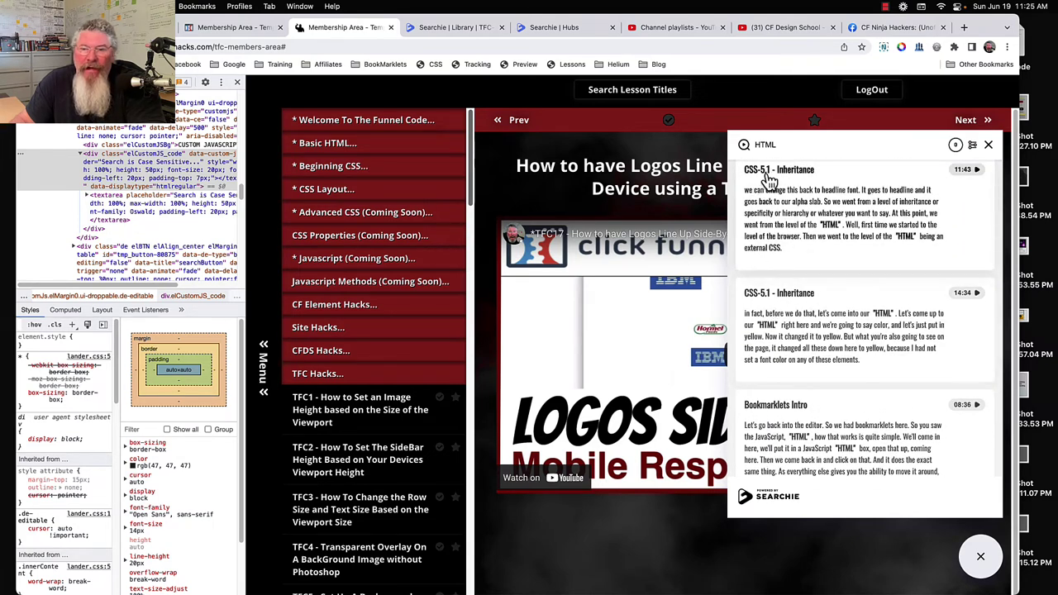
{"action": "scroll", "coordinate": [789, 235], "scroll_direction": "up", "scroll_amount": 1}
{"action": "scroll", "coordinate": [790, 236], "scroll_direction": "up", "scroll_amount": 5}
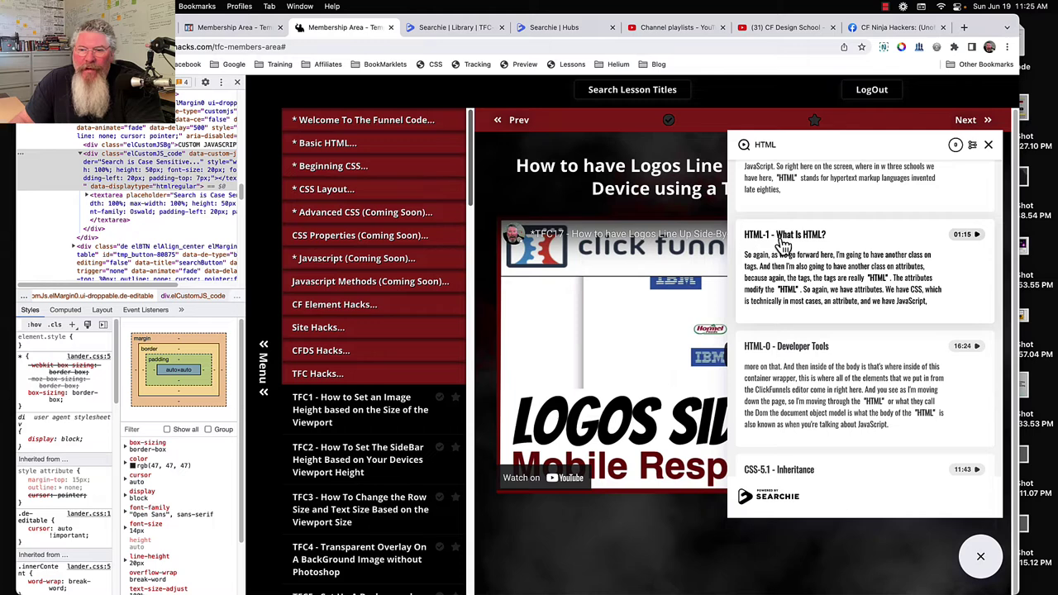
{"action": "scroll", "coordinate": [775, 300], "scroll_direction": "up", "scroll_amount": 1}
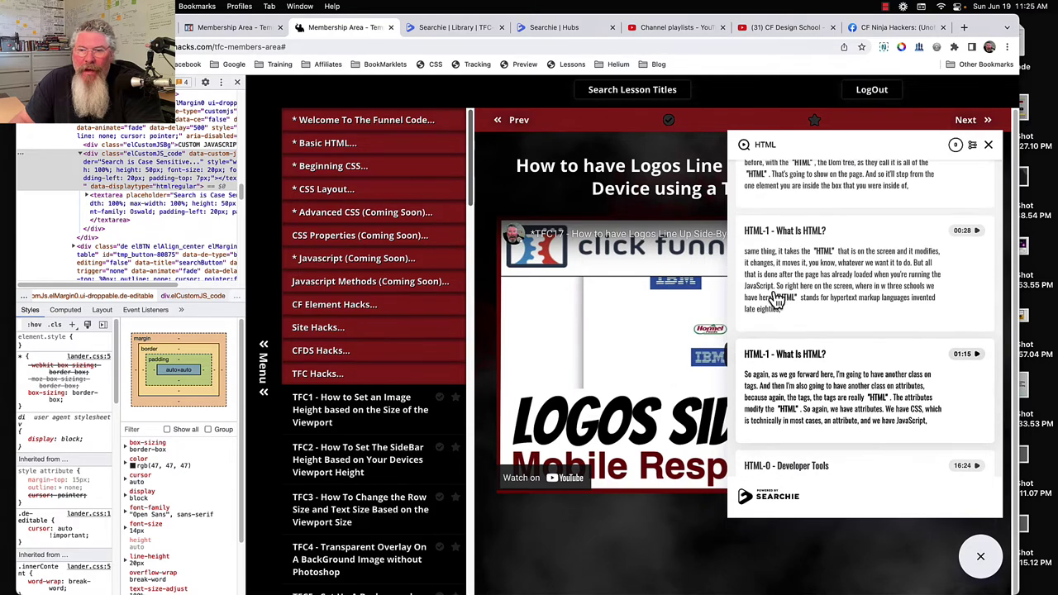
{"action": "scroll", "coordinate": [774, 299], "scroll_direction": "up", "scroll_amount": 1}
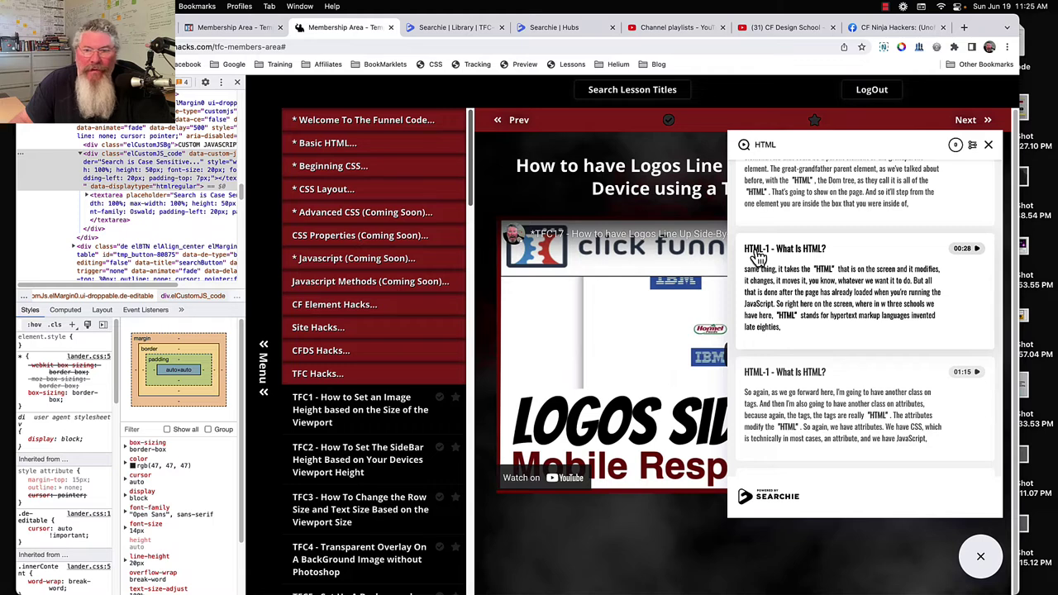
Under Basic HTML's What Is HTML?, play the HTML-1 clip from 00:28, then pause it and enable captions
{"action": "left_click", "coordinate": [320, 145]}
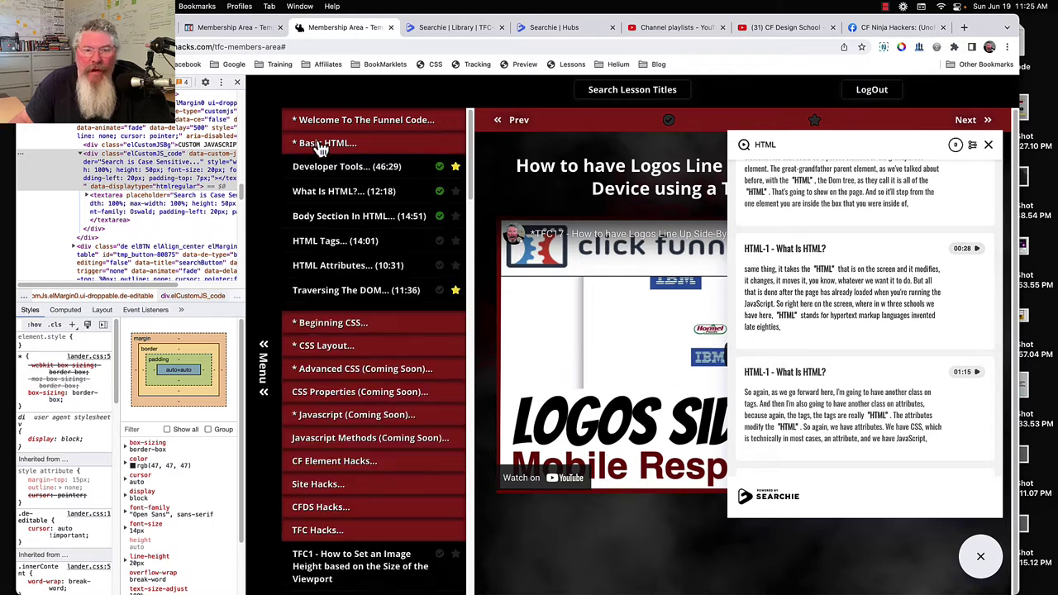
{"action": "left_click", "coordinate": [335, 199]}
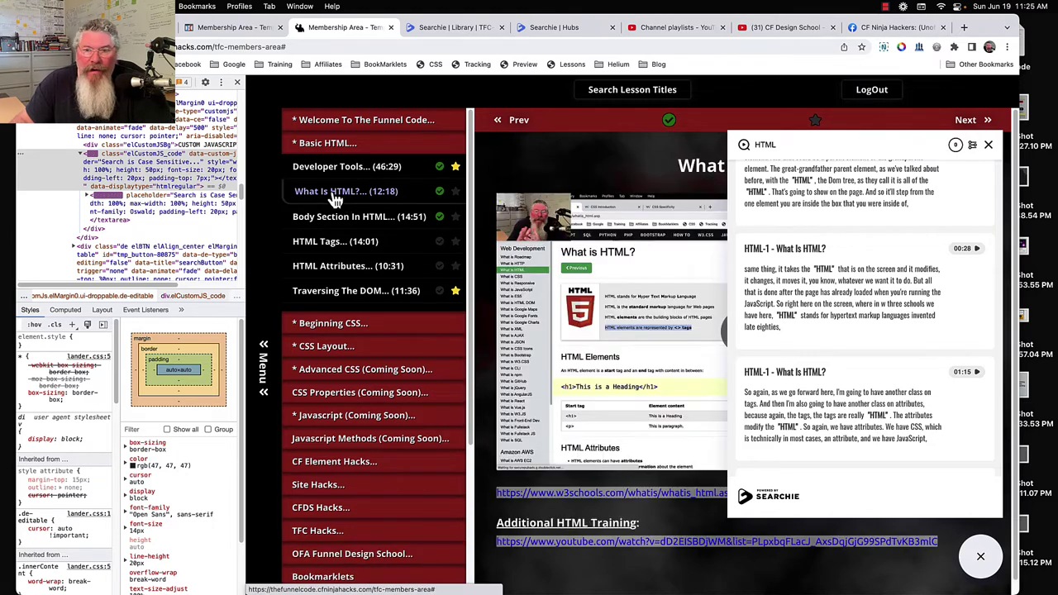
{"action": "left_click", "coordinate": [843, 295]}
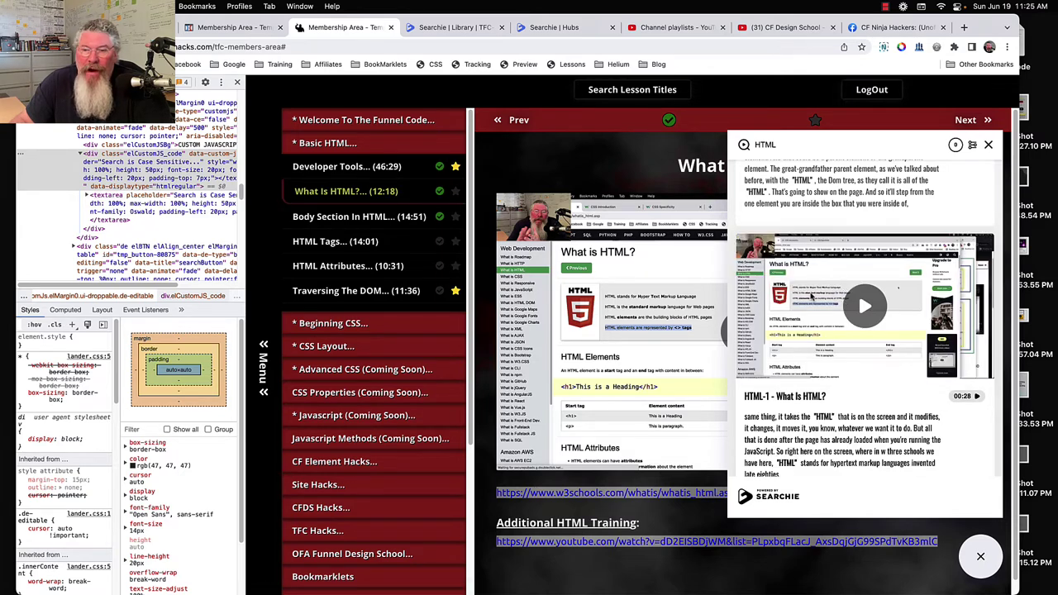
{"action": "left_click", "coordinate": [843, 296]}
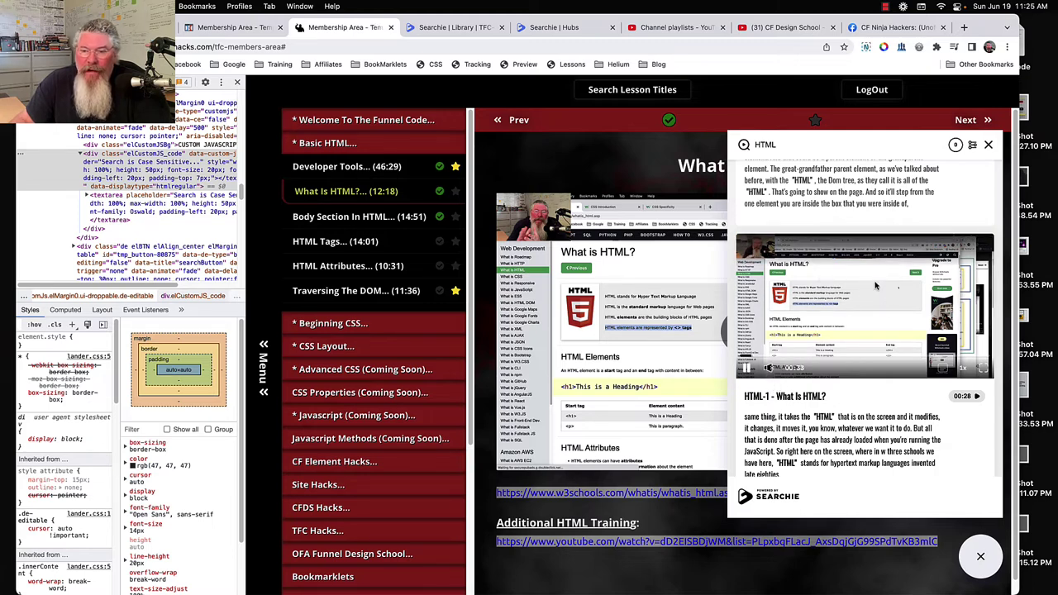
{"action": "left_click", "coordinate": [748, 370]}
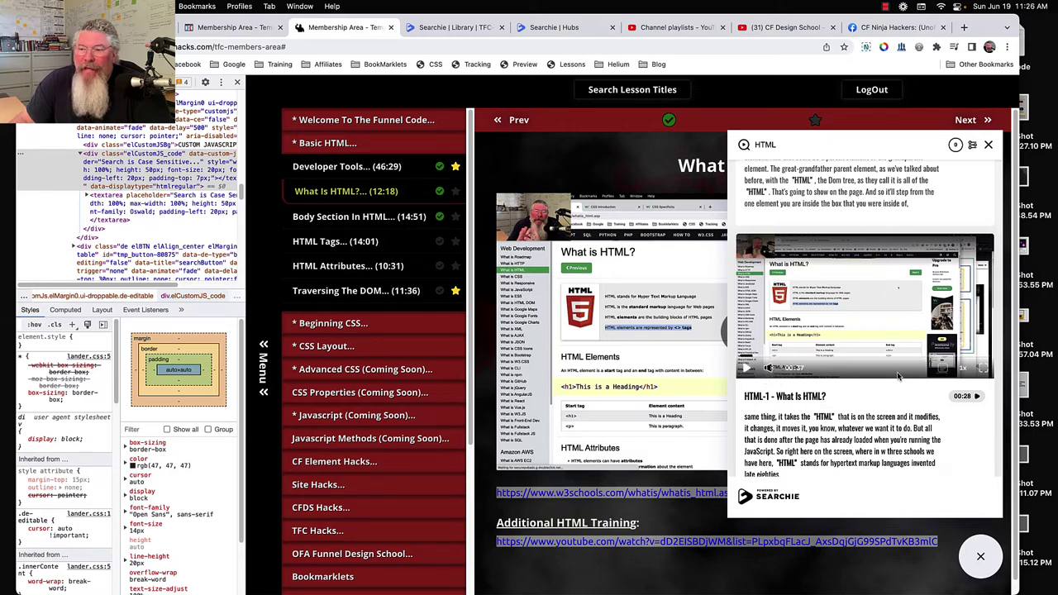
{"action": "left_click", "coordinate": [941, 369]}
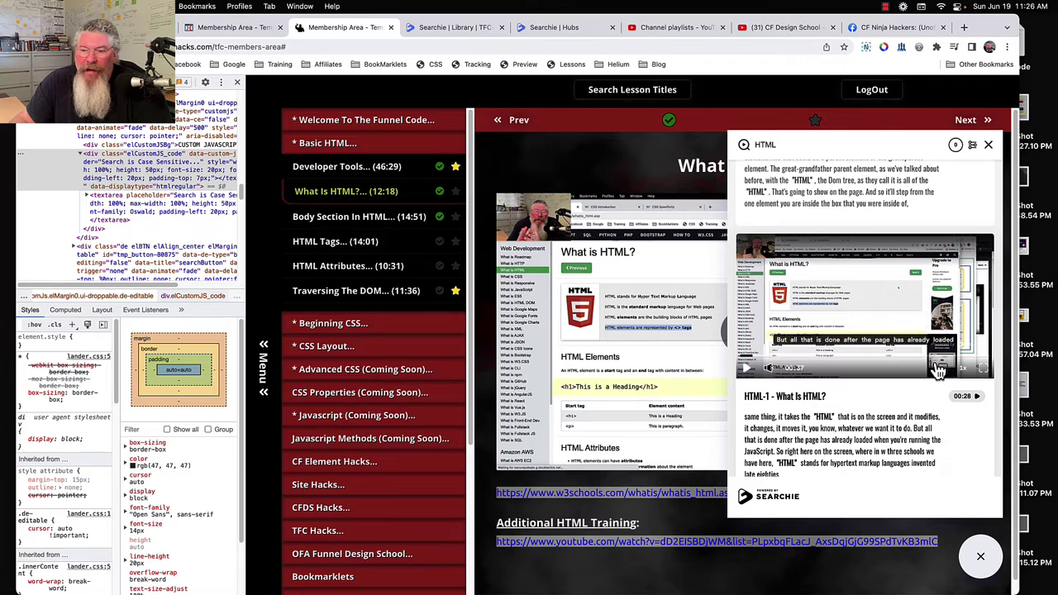
Show the HTML-1 clip full screen and skip it forward ten seconds
{"action": "left_click", "coordinate": [982, 369]}
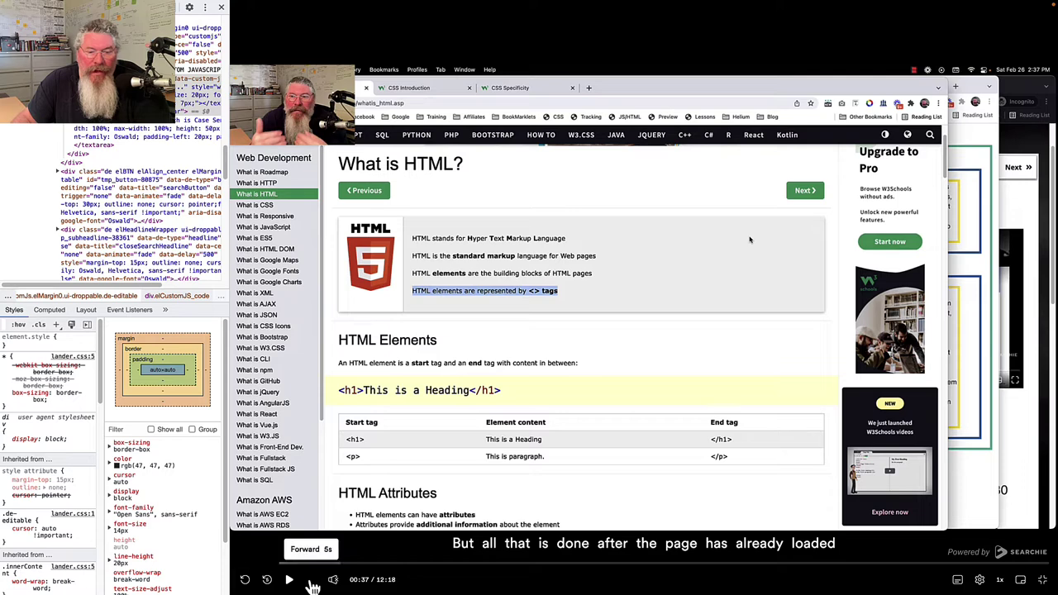
{"action": "left_click", "coordinate": [311, 581]}
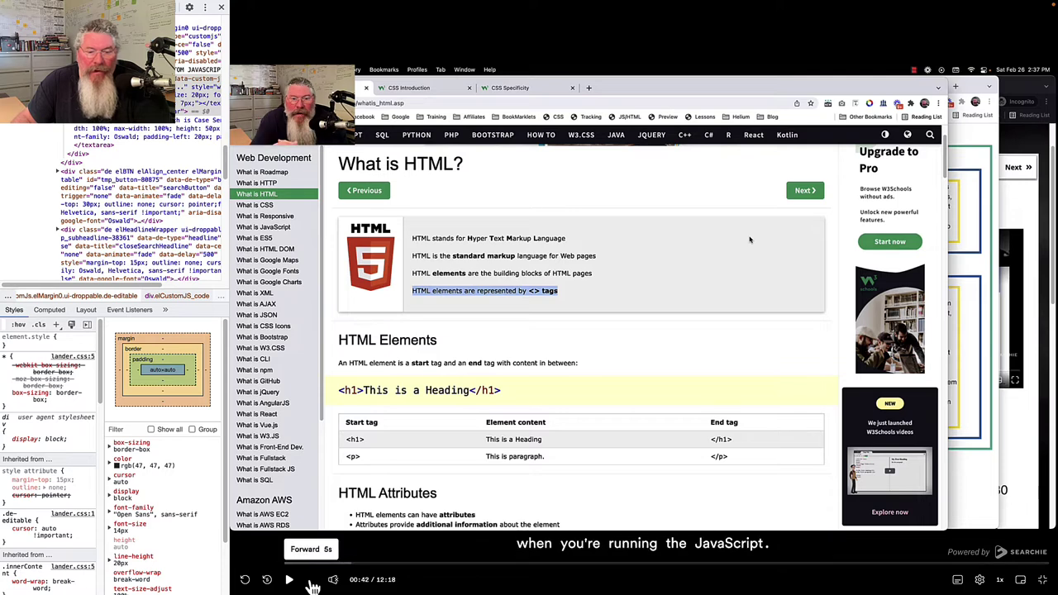
{"action": "left_click", "coordinate": [311, 581]}
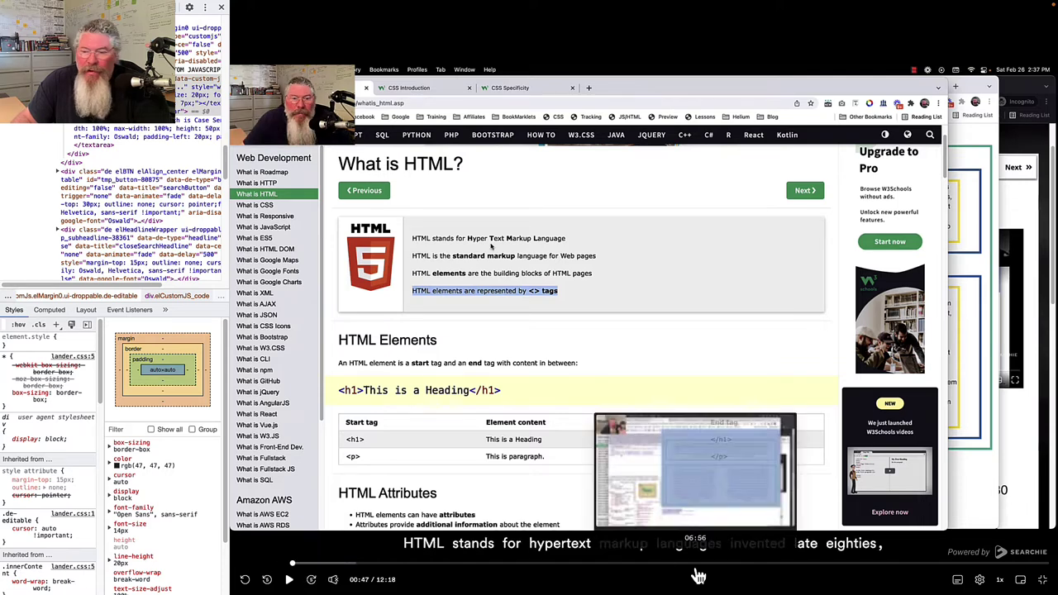
Toggle the clip's captions, check its playback settings, and pop it into picture-in-picture
{"action": "left_click", "coordinate": [959, 582]}
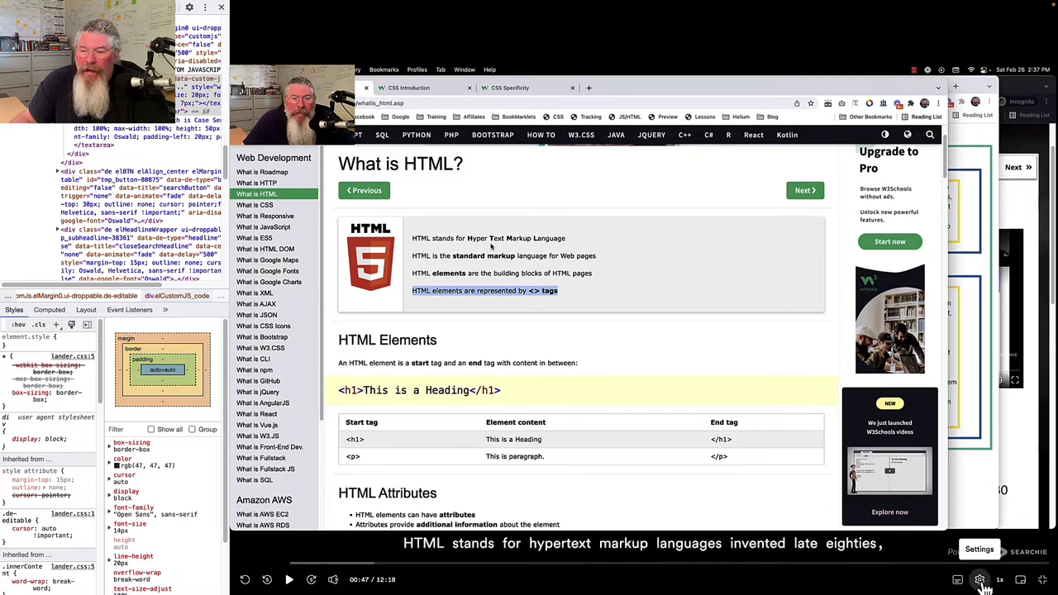
{"action": "left_click", "coordinate": [981, 580]}
{"action": "left_click", "coordinate": [981, 582]}
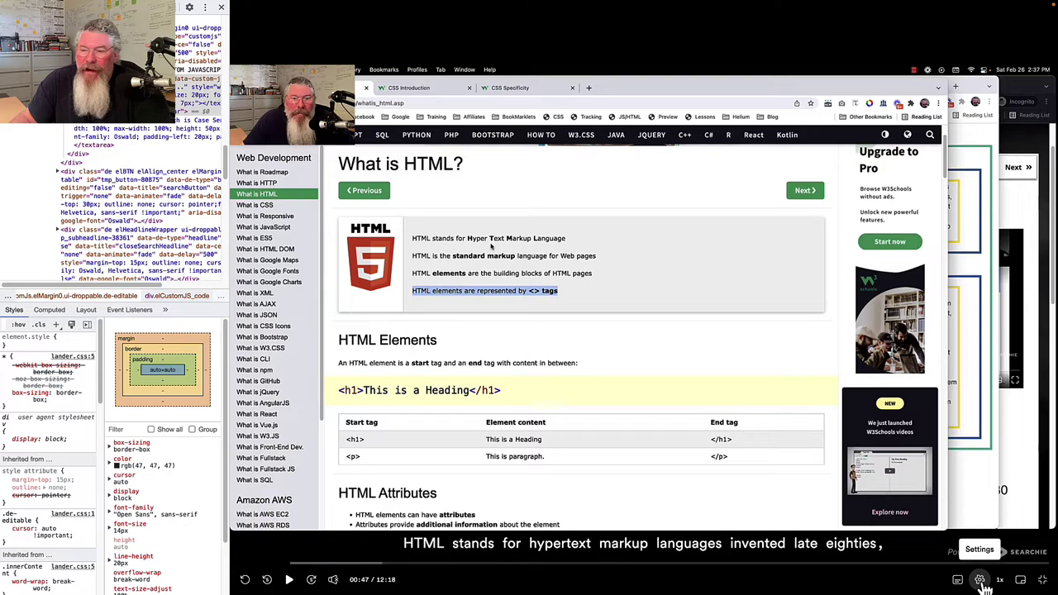
{"action": "left_click", "coordinate": [1023, 584]}
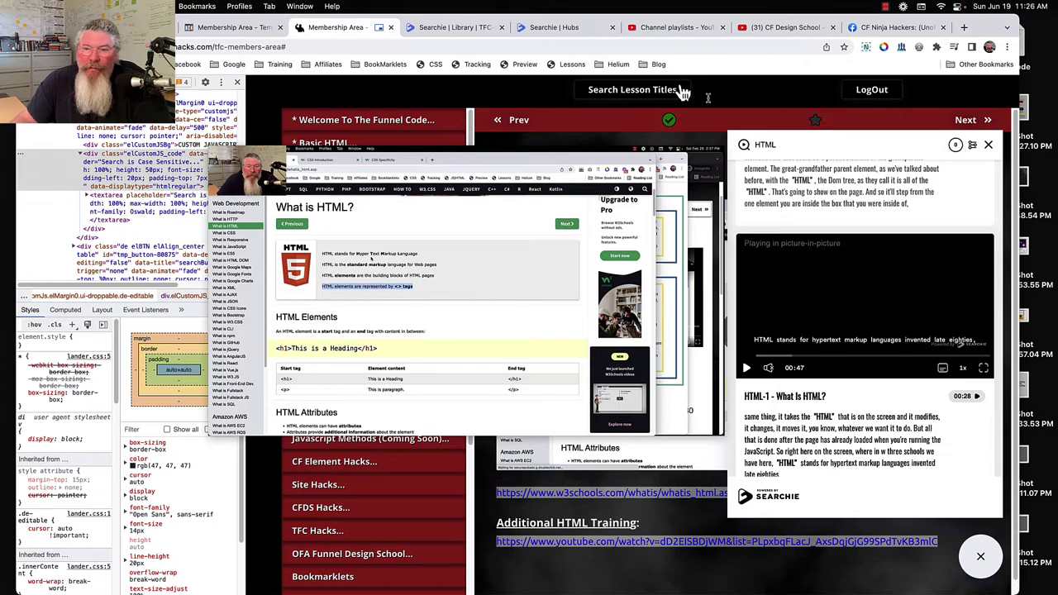
Move the picture-in-picture window, shrink it to about half size, then close it
{"action": "mouse_move", "coordinate": [462, 295]}
{"action": "left_click_drag", "start_coordinate": [507, 237], "coordinate": [494, 203]}
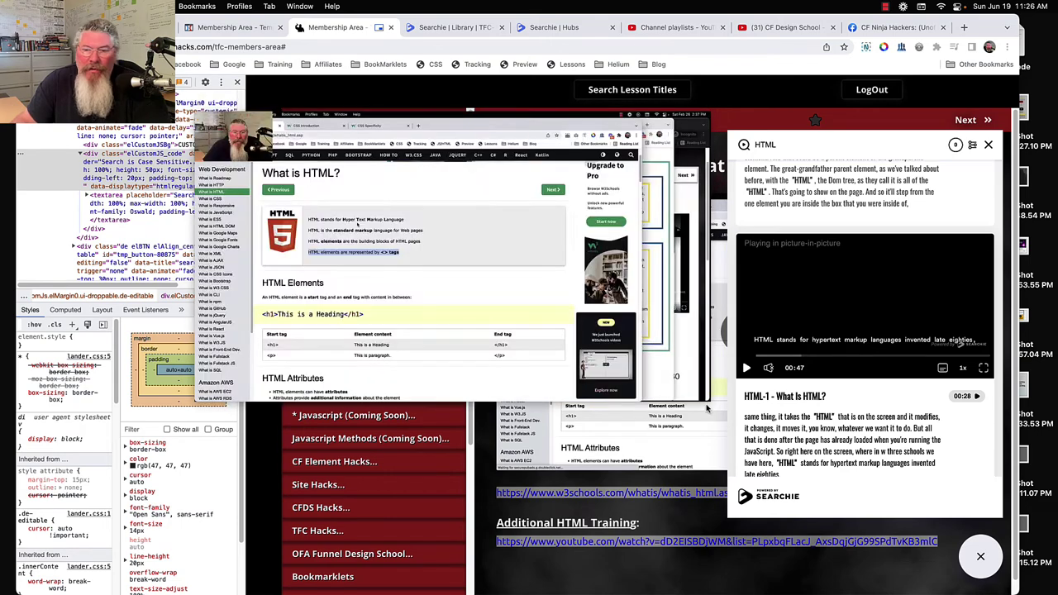
{"action": "left_click_drag", "start_coordinate": [450, 400], "coordinate": [775, 411]}
{"action": "mouse_move", "coordinate": [638, 271]}
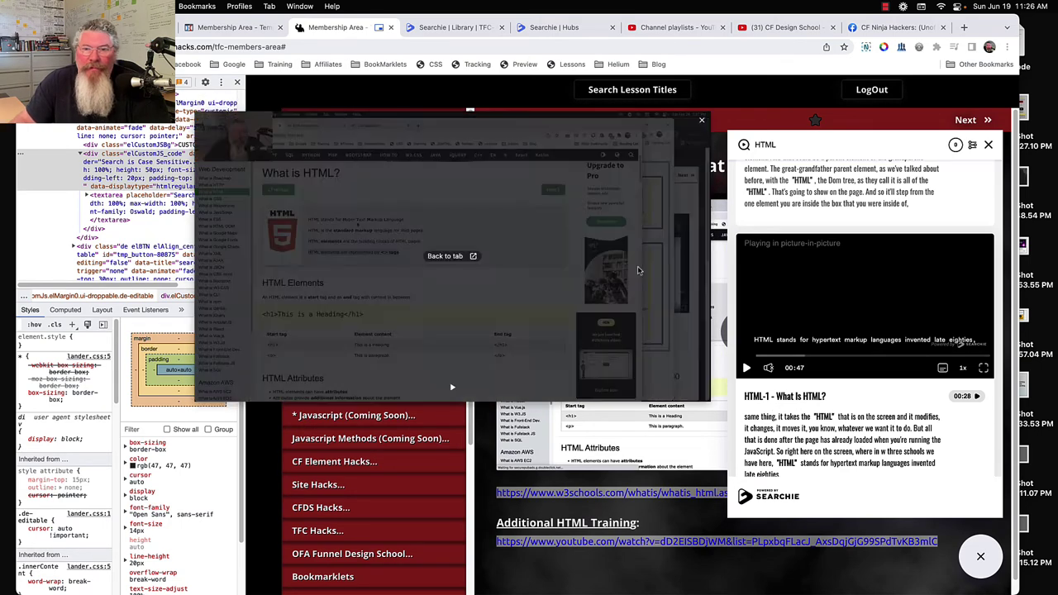
{"action": "left_click", "coordinate": [702, 123]}
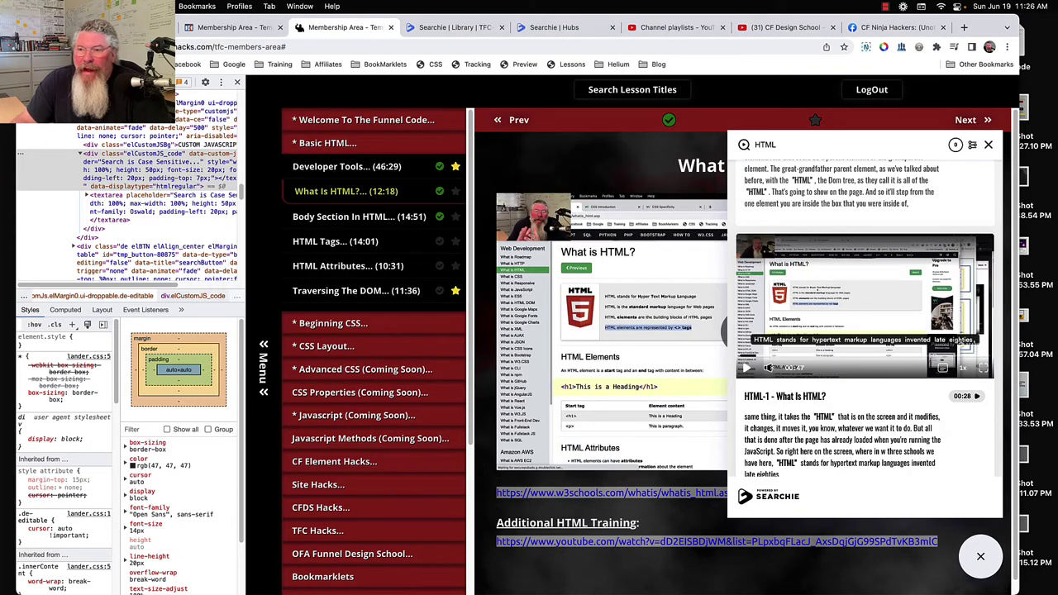
Leave the HTML results, search transcripts for 'Property', then return to the Searchie home
{"action": "left_click", "coordinate": [988, 149]}
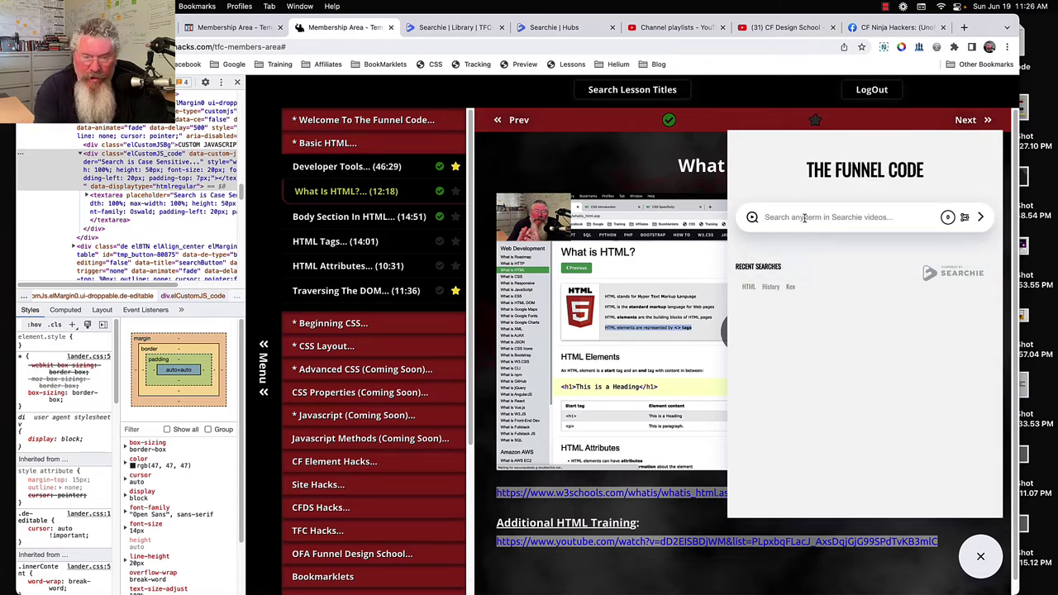
{"action": "type", "text": "Prop"}
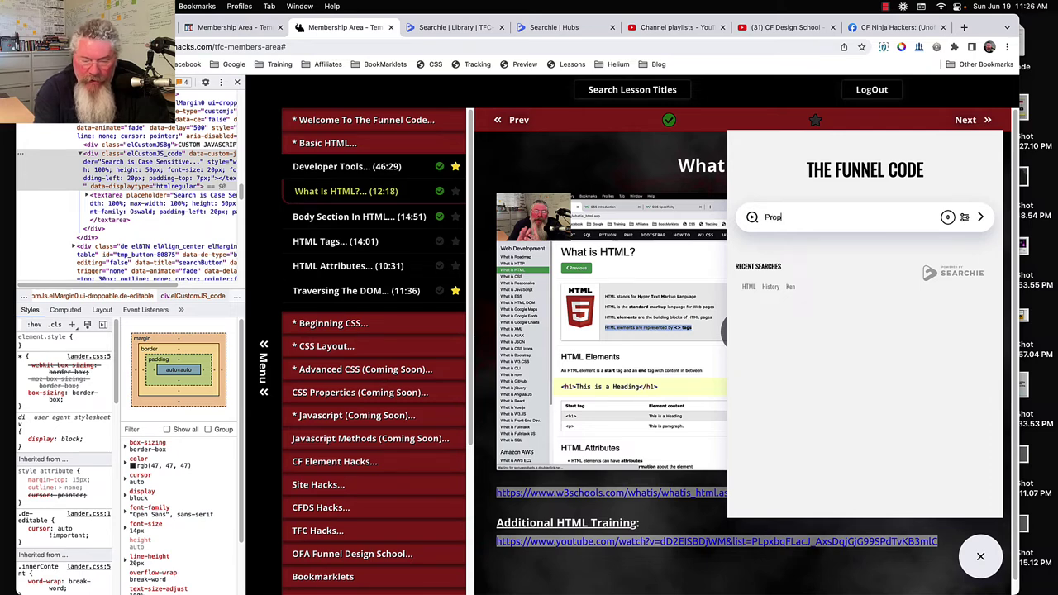
{"action": "type", "text": "erty"}
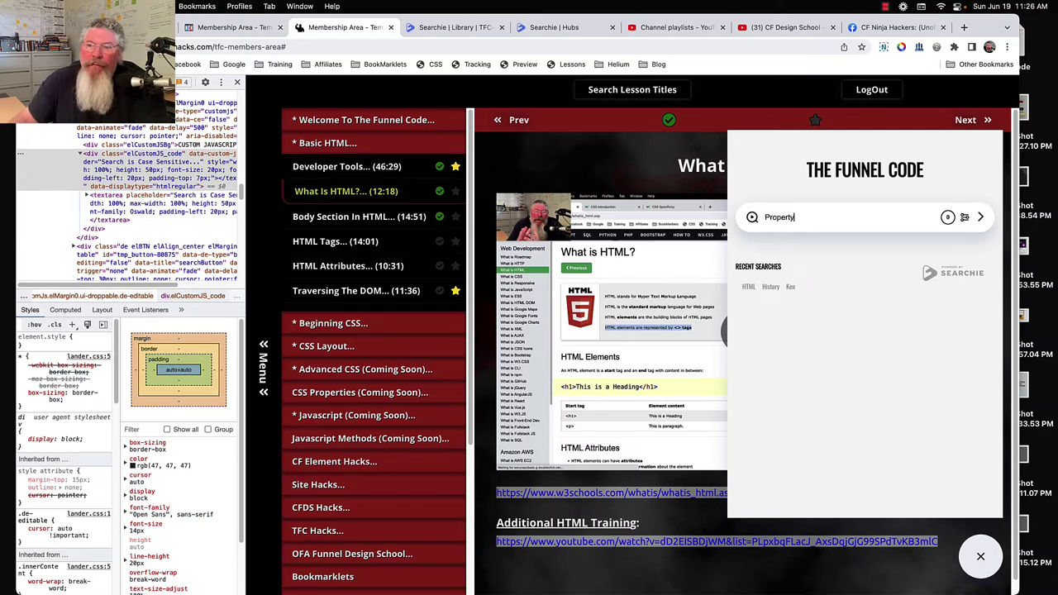
{"action": "key", "text": "Return"}
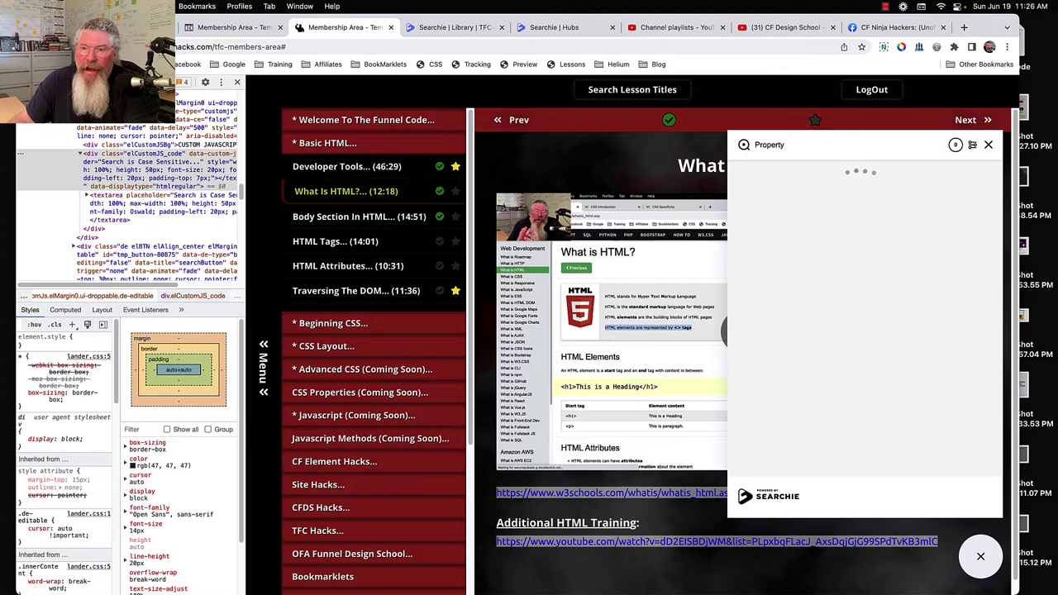
{"action": "left_click", "coordinate": [989, 146]}
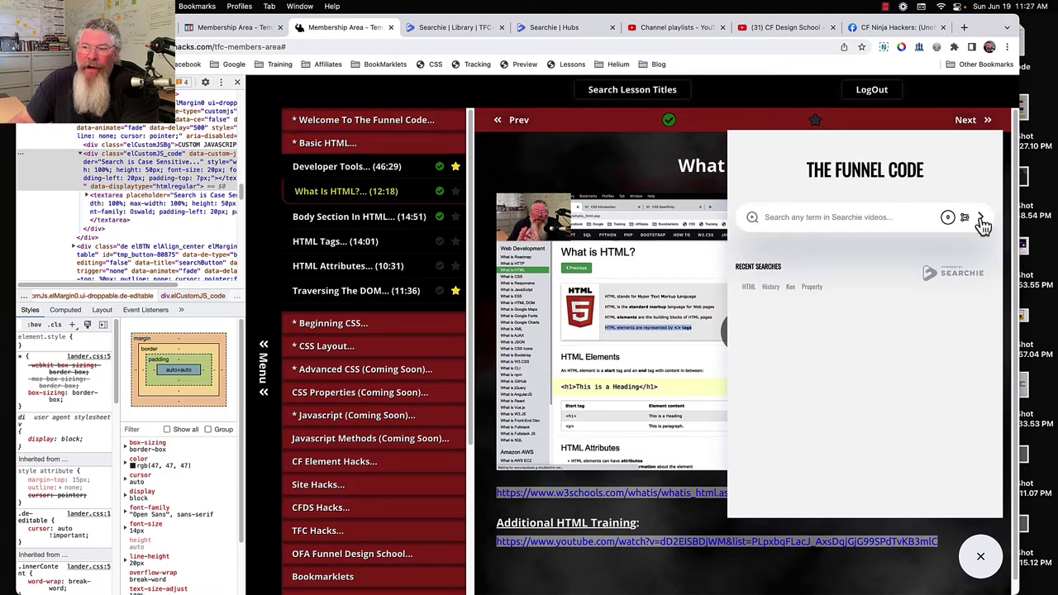
Enter 'Property' and try the duration and upload-date filters, dismissing them without applying any
{"action": "left_click", "coordinate": [812, 219]}
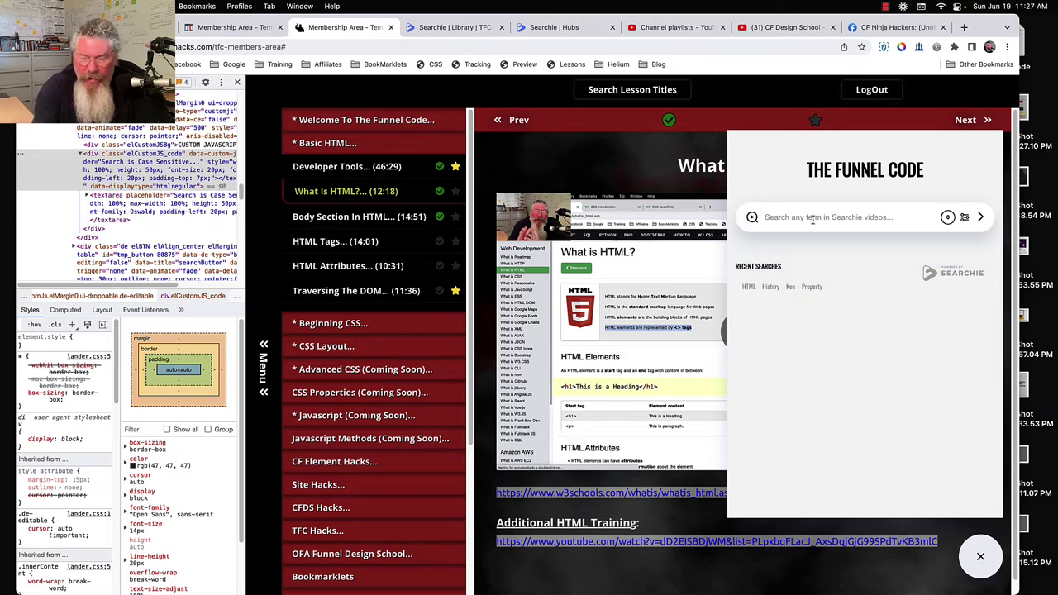
{"action": "type", "text": "Pr"}
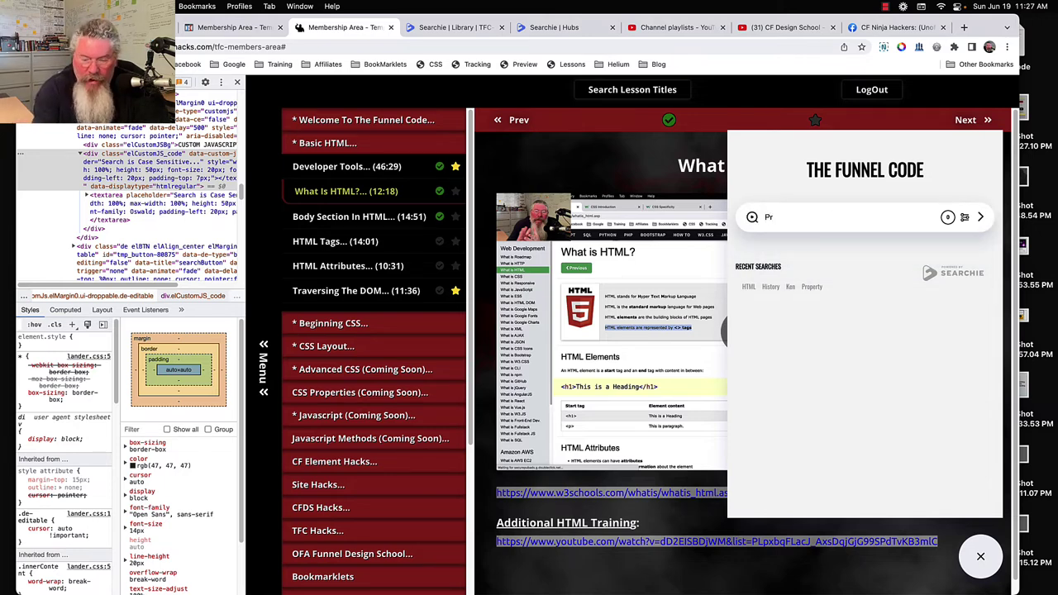
{"action": "type", "text": "operty"}
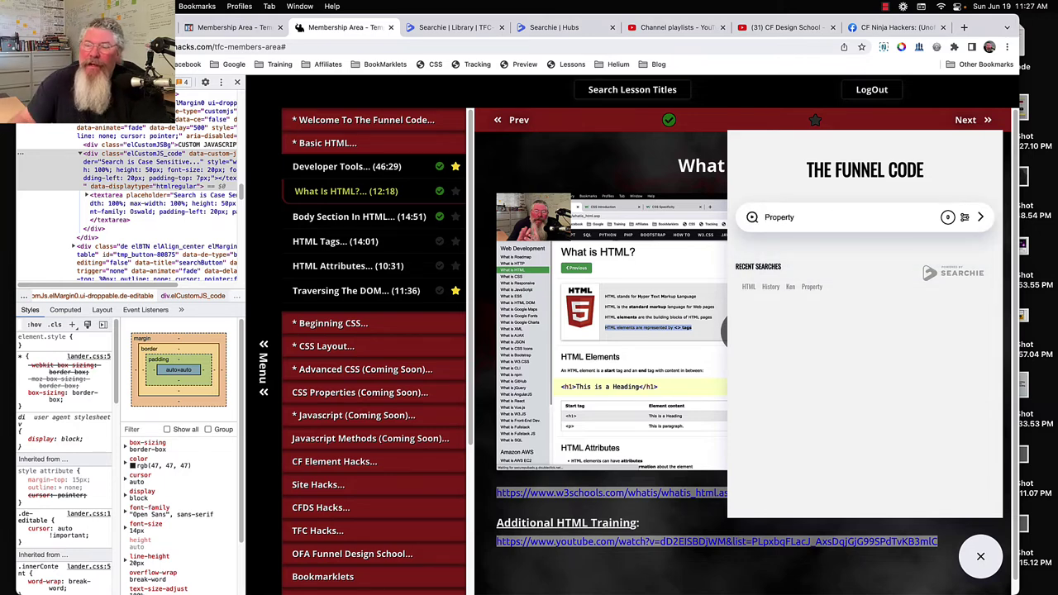
{"action": "left_click", "coordinate": [965, 219]}
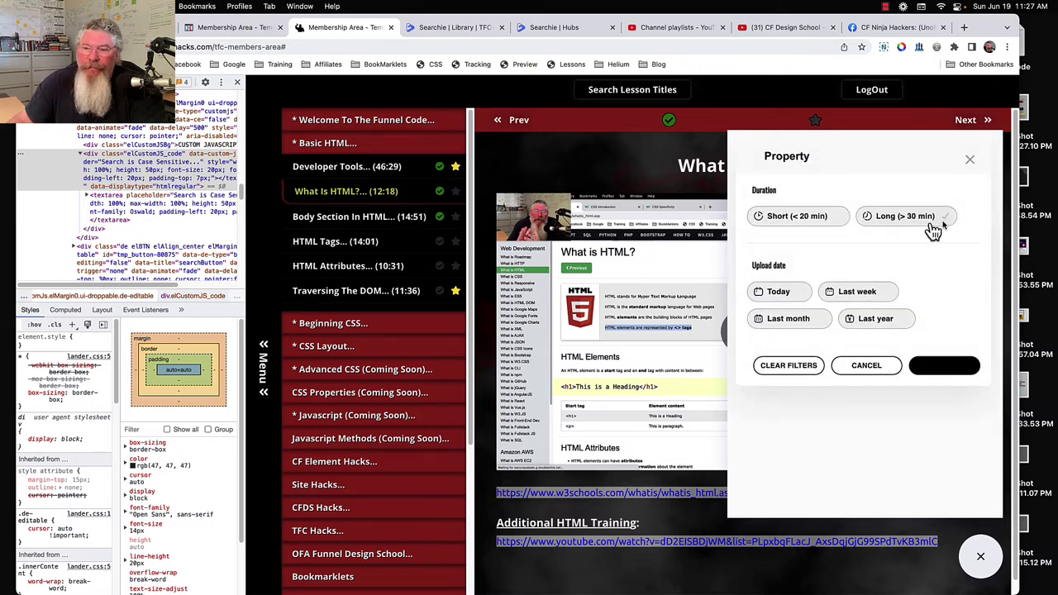
{"action": "left_click", "coordinate": [787, 224]}
{"action": "left_click", "coordinate": [905, 218]}
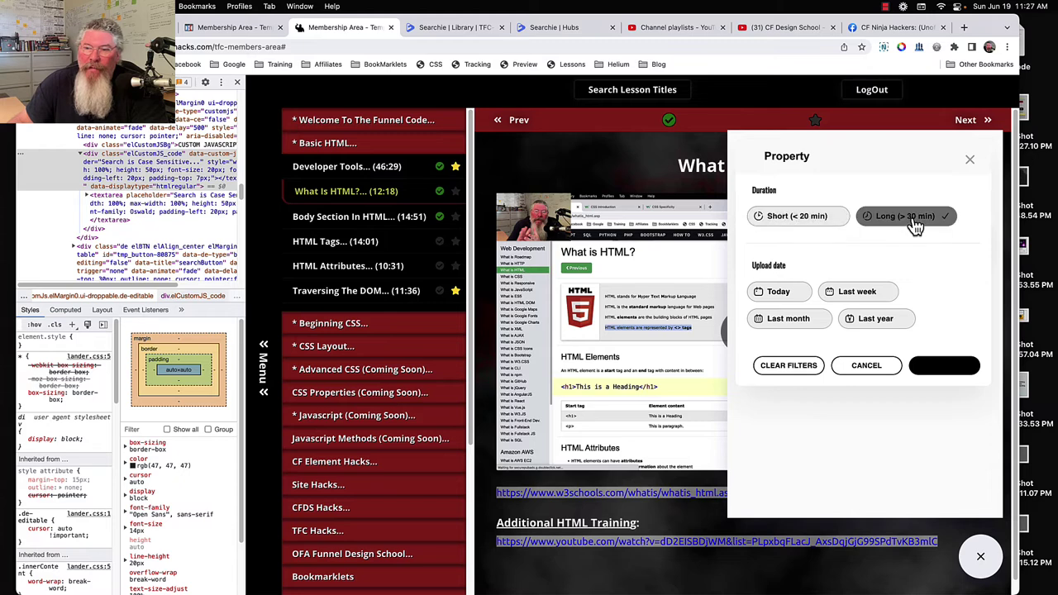
{"action": "left_click", "coordinate": [774, 291]}
{"action": "left_click", "coordinate": [855, 290]}
{"action": "left_click", "coordinate": [788, 318]}
{"action": "left_click", "coordinate": [860, 322]}
{"action": "left_click", "coordinate": [859, 323]}
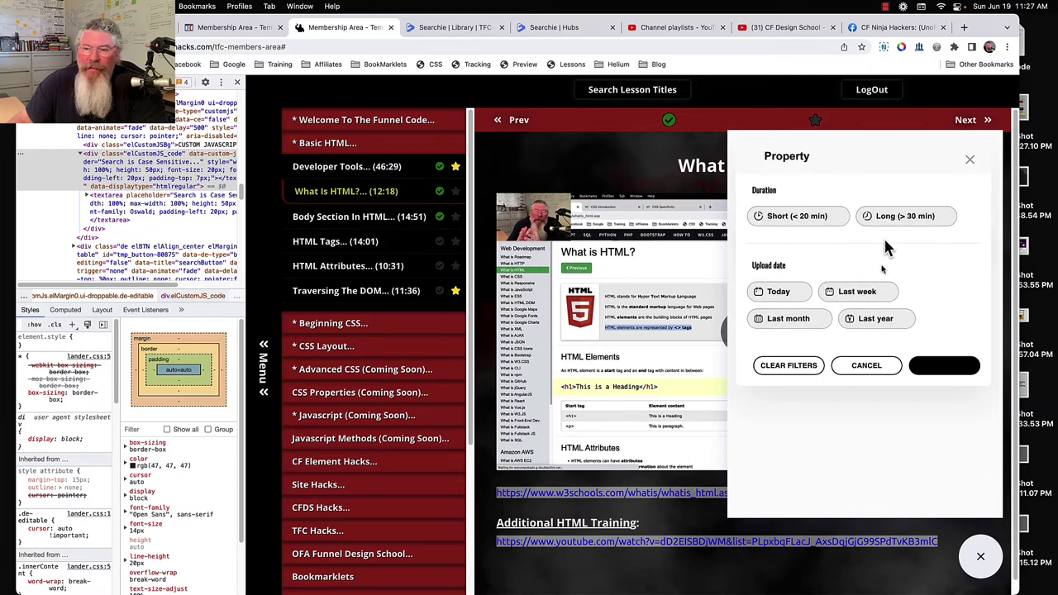
{"action": "left_click", "coordinate": [777, 290]}
{"action": "left_click", "coordinate": [777, 291]}
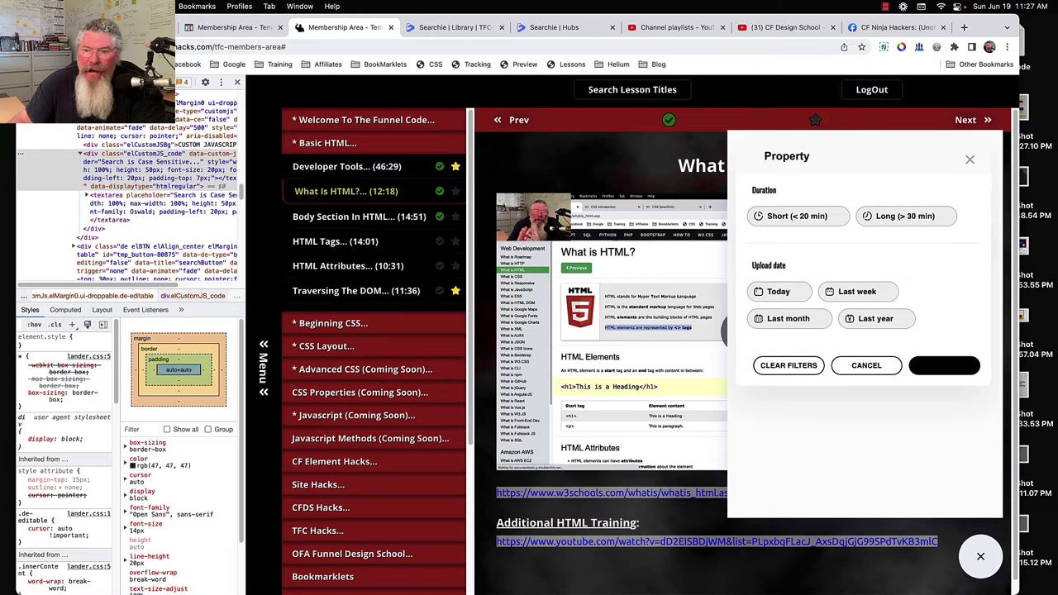
{"action": "left_click", "coordinate": [866, 366]}
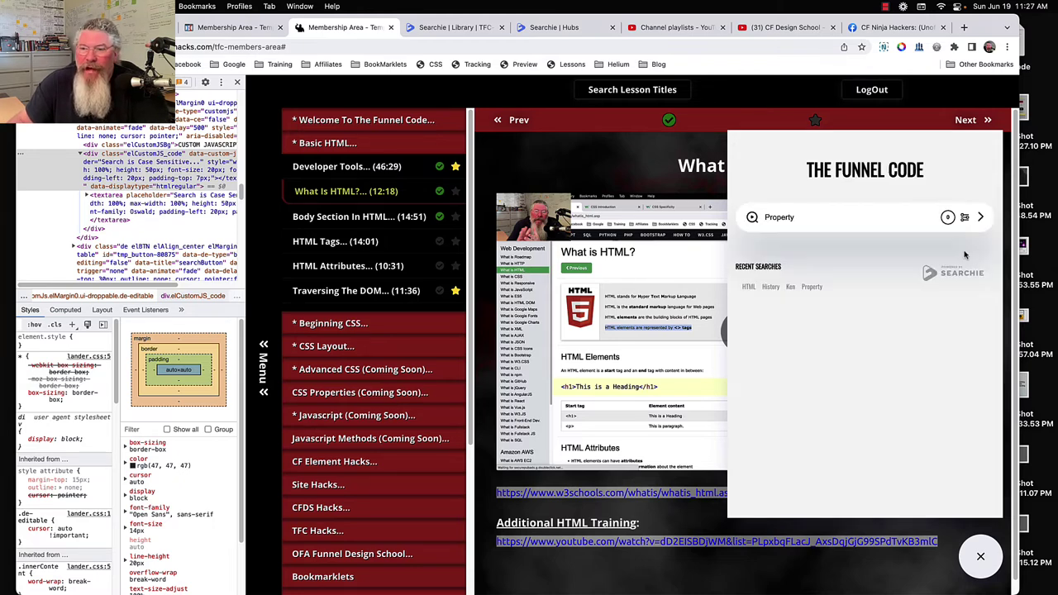
Run the 'Property' search and preview the CSS-2 Selectors, CSS-5 Specificity and HTML-0 Developer Tools clips
{"action": "left_click", "coordinate": [980, 217]}
{"action": "left_click", "coordinate": [980, 228]}
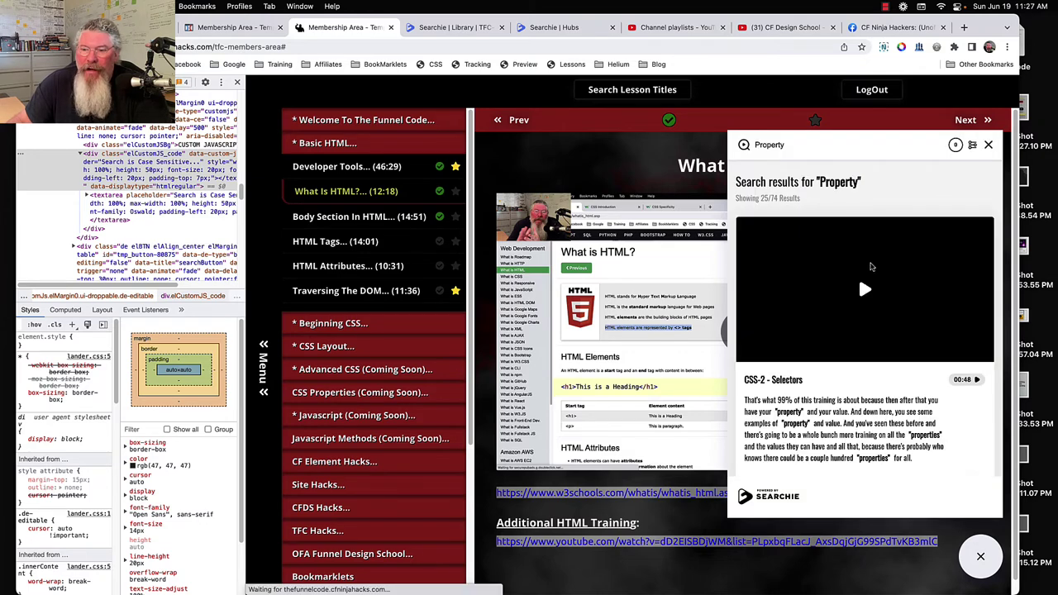
{"action": "scroll", "coordinate": [872, 281], "scroll_direction": "down", "scroll_amount": 3}
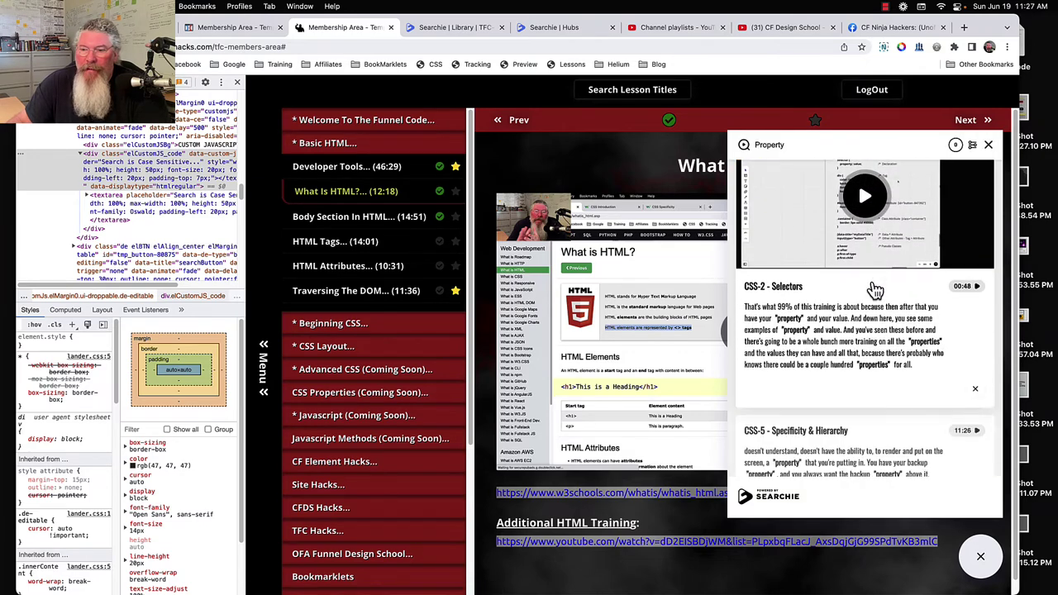
{"action": "left_click", "coordinate": [976, 372]}
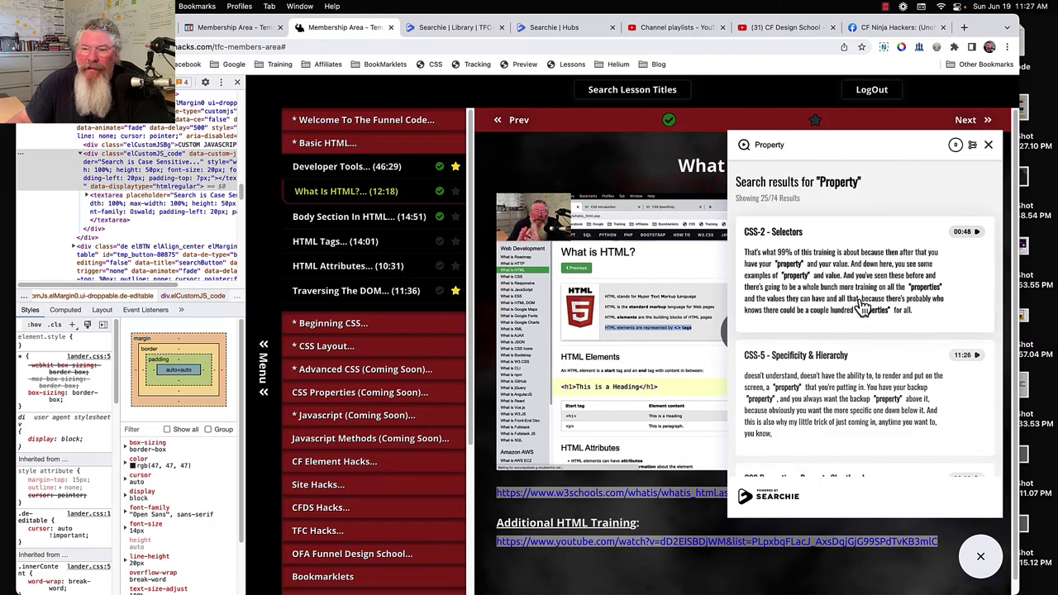
{"action": "scroll", "coordinate": [863, 310], "scroll_direction": "down", "scroll_amount": 1}
{"action": "left_click", "coordinate": [847, 359]}
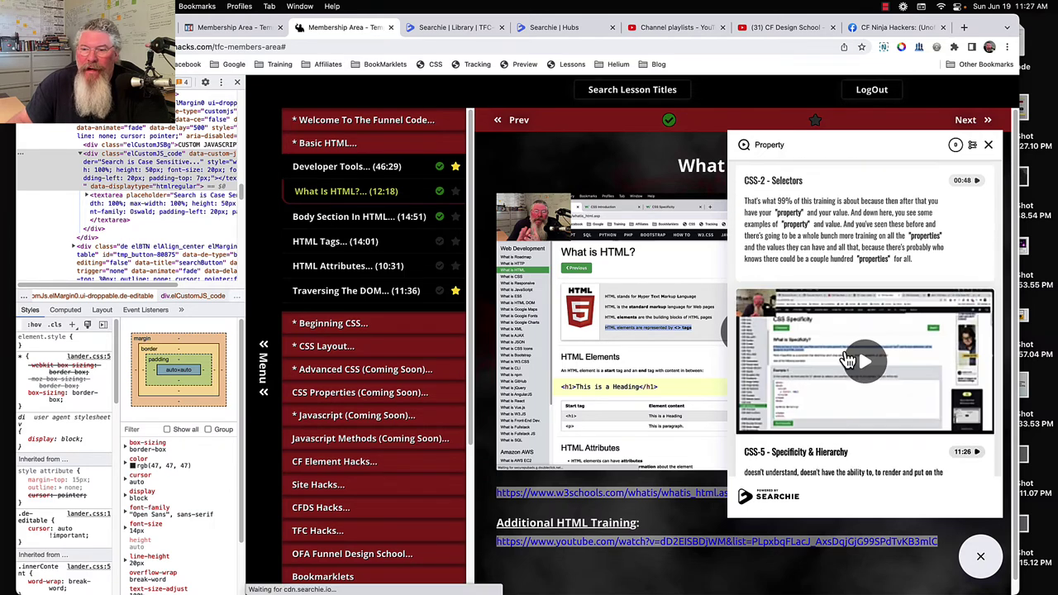
{"action": "scroll", "coordinate": [910, 414], "scroll_direction": "down", "scroll_amount": 3}
{"action": "left_click", "coordinate": [974, 458]}
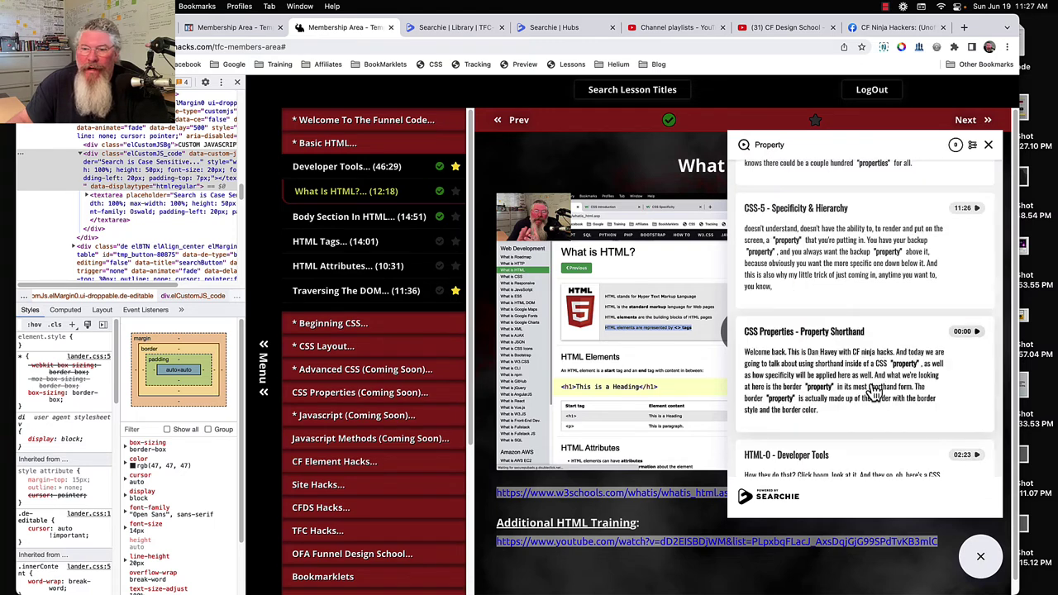
{"action": "scroll", "coordinate": [862, 380], "scroll_direction": "down", "scroll_amount": 4}
{"action": "left_click", "coordinate": [858, 299]}
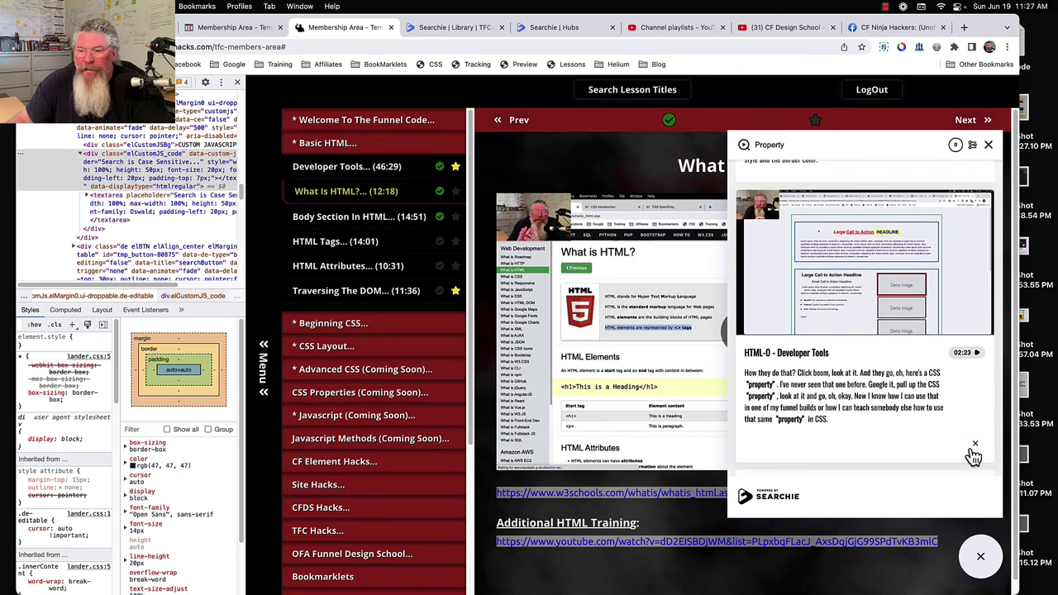
{"action": "left_click", "coordinate": [974, 447]}
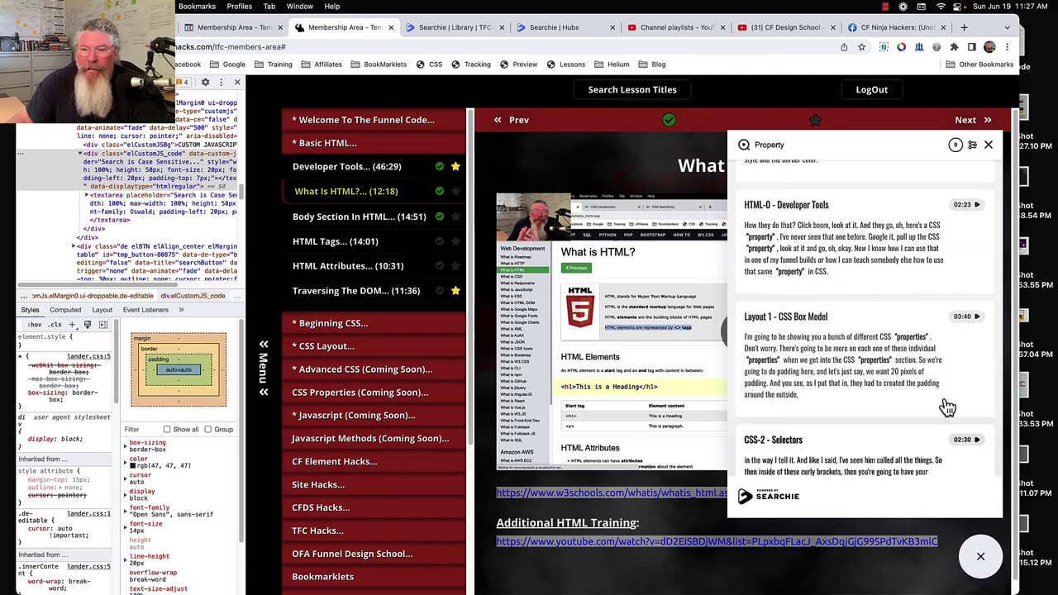
Clear the Property search results and dismiss the Searchie widget, leaving the What Is HTML? video in view
{"action": "left_click", "coordinate": [989, 147]}
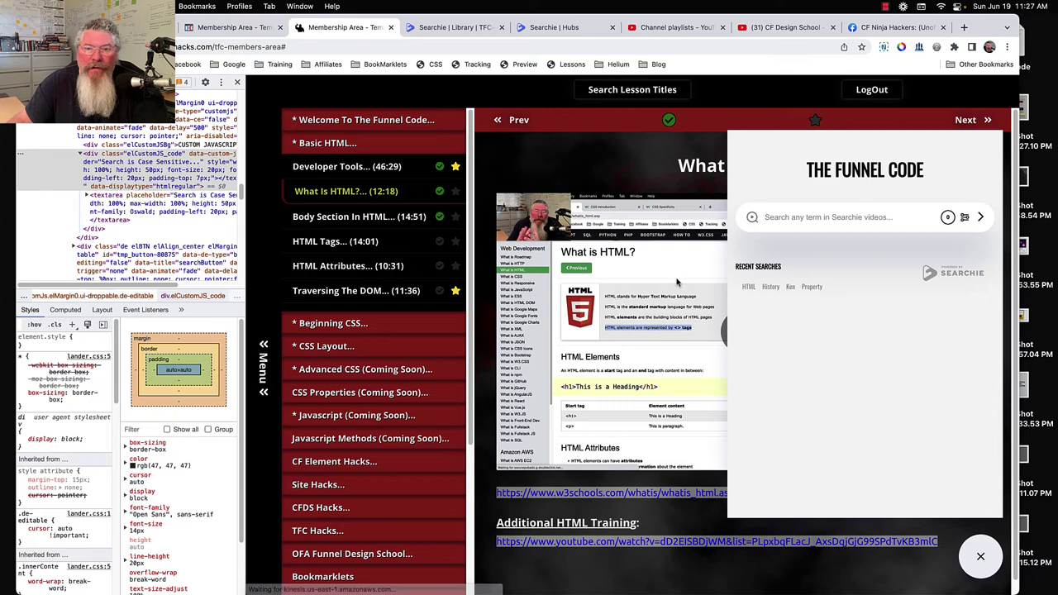
{"action": "left_click", "coordinate": [980, 558]}
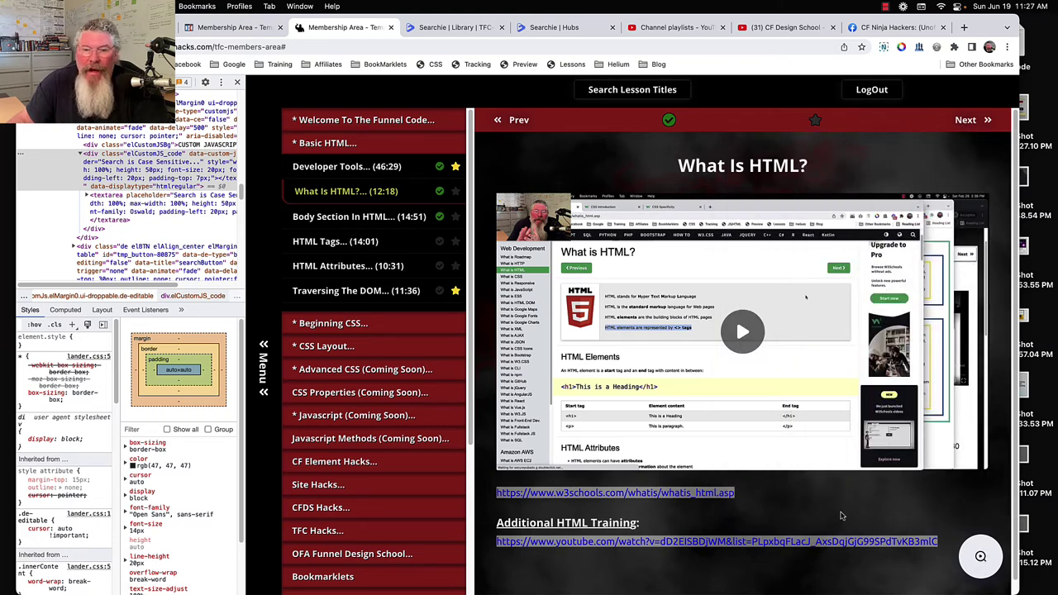
{"action": "scroll", "coordinate": [736, 265], "scroll_direction": "down", "scroll_amount": 1}
{"action": "scroll", "coordinate": [736, 265], "scroll_direction": "up", "scroll_amount": 1}
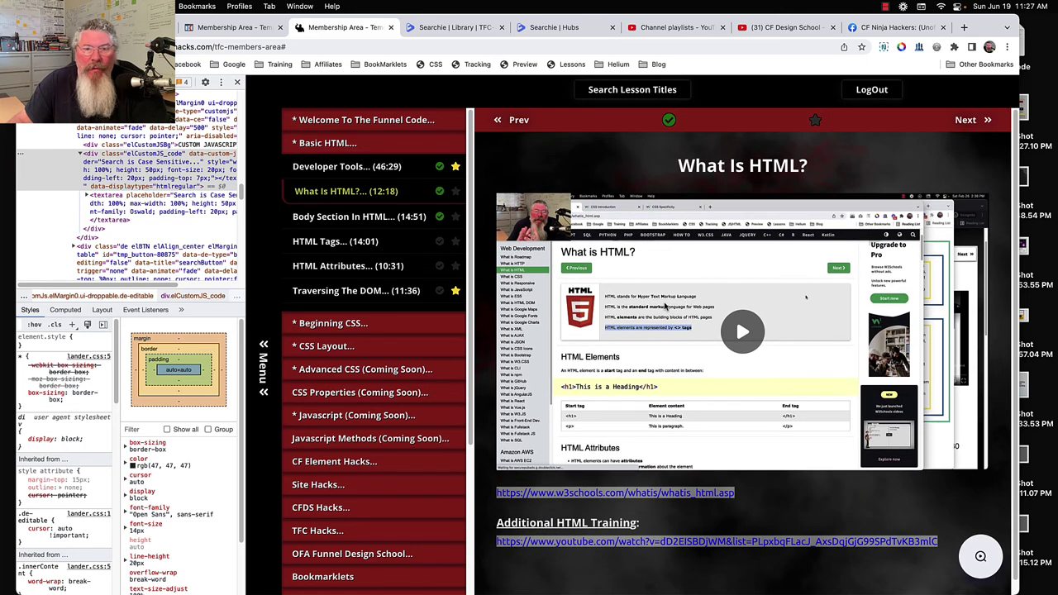